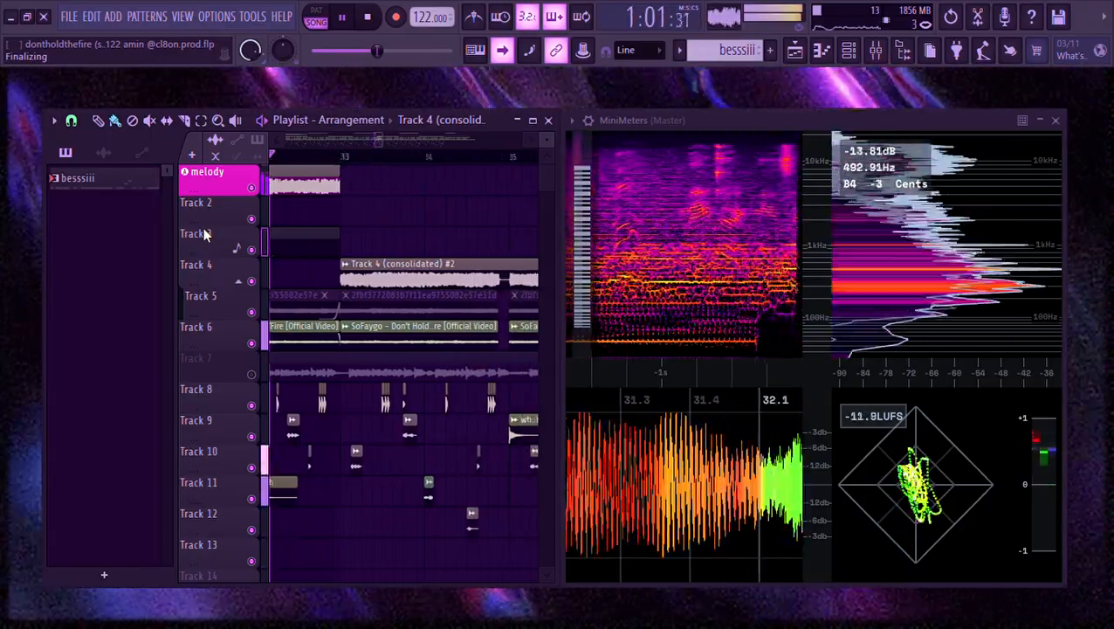
Stop playback, maximize the Playlist and inspect the sample settings of the Track 4 (consolidated) #2 clip.
key("space")
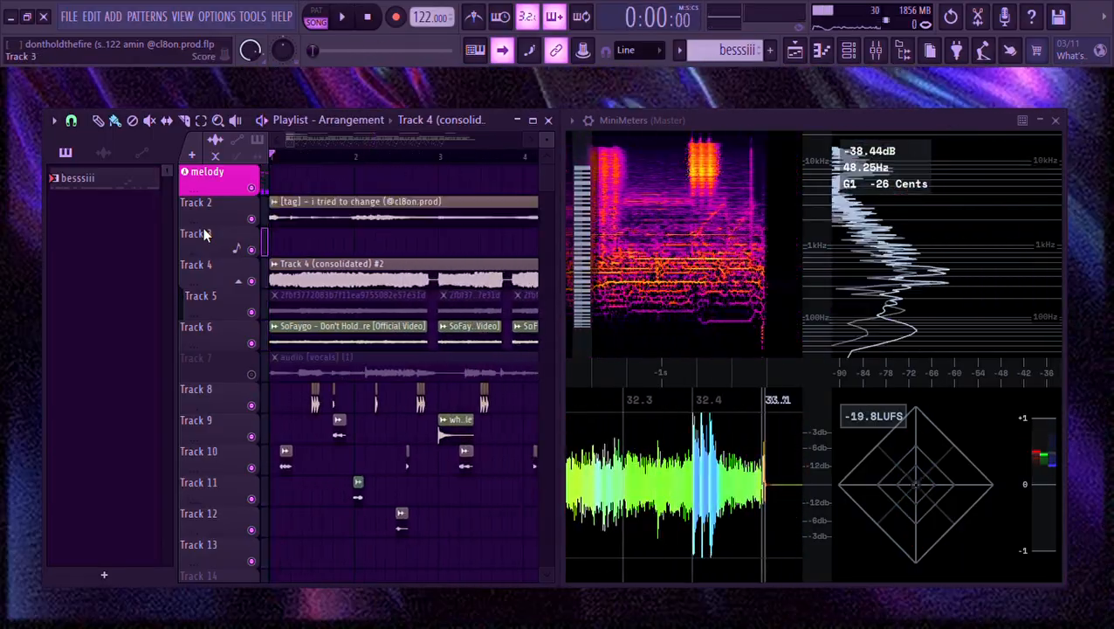
left_click(532, 120)
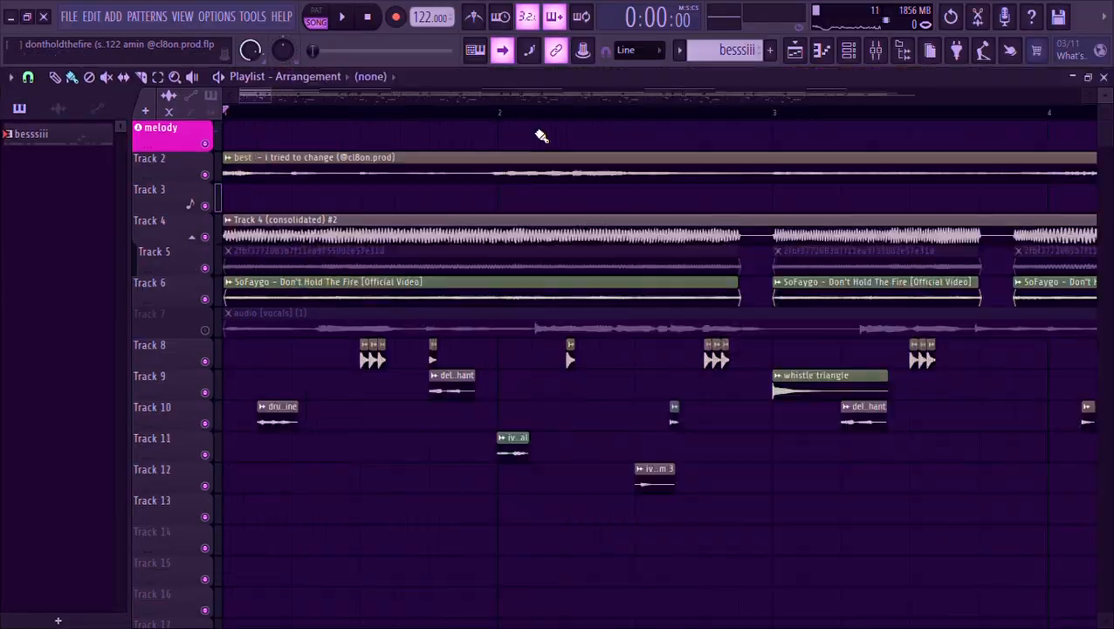
double_click(299, 236)
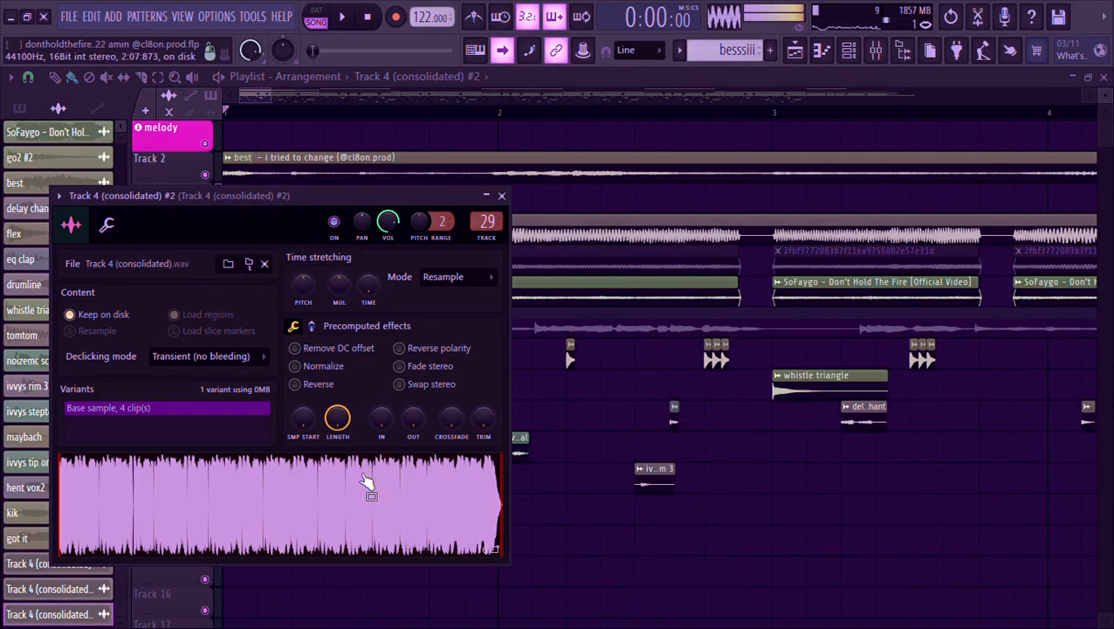
left_click(903, 49)
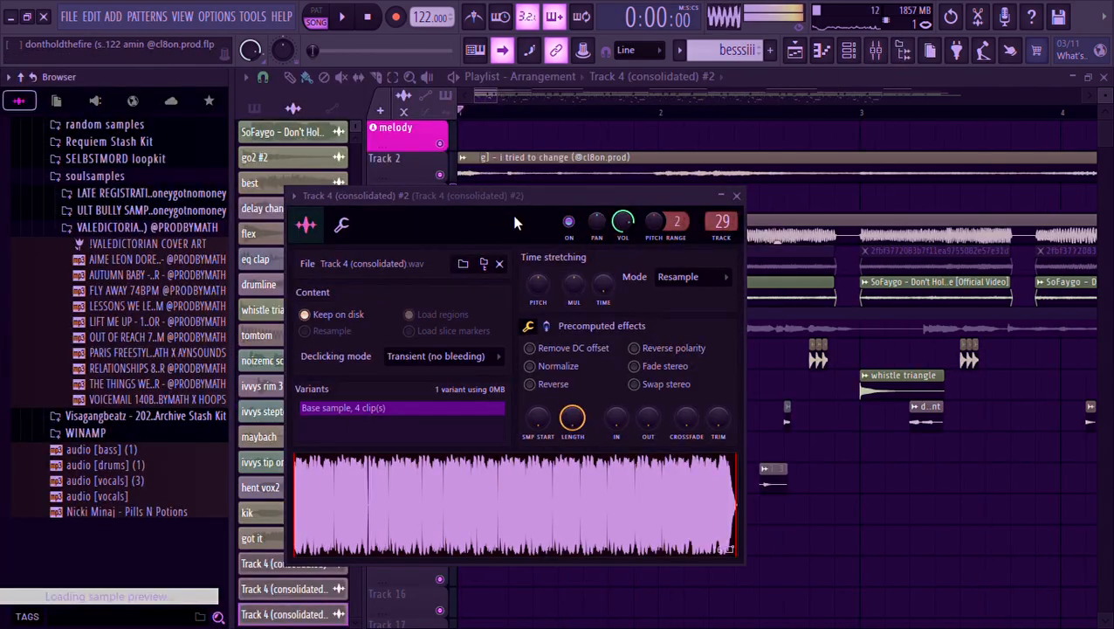
left_click(736, 194)
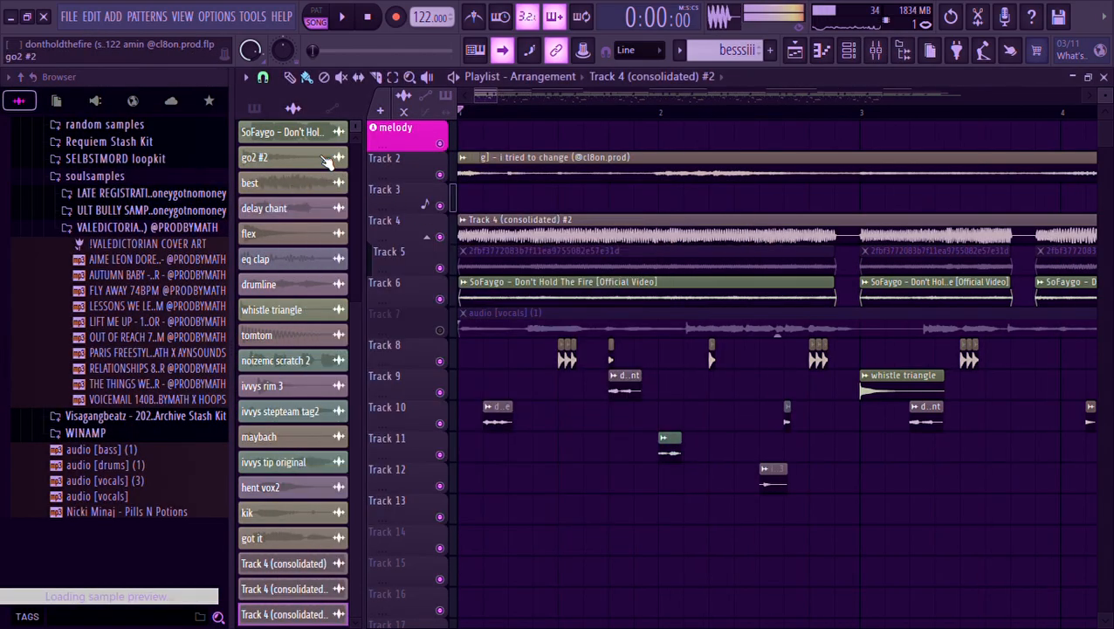
Open the SoFaygo - Don't Hold The Fire sample's settings and locate its source file in the Browser.
left_click(301, 137)
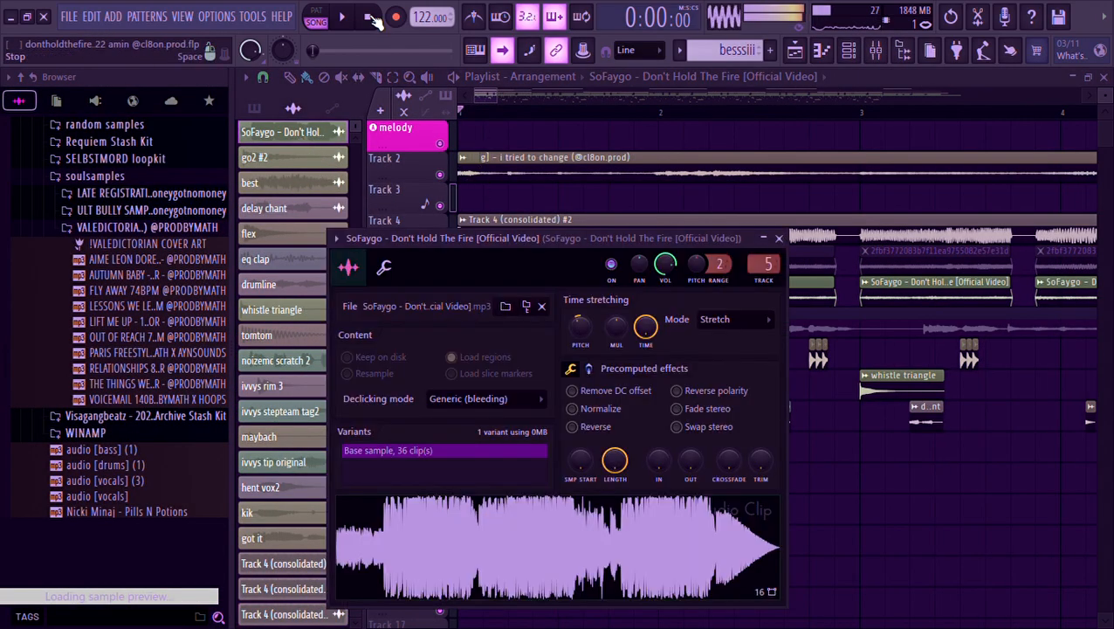
left_click(527, 307)
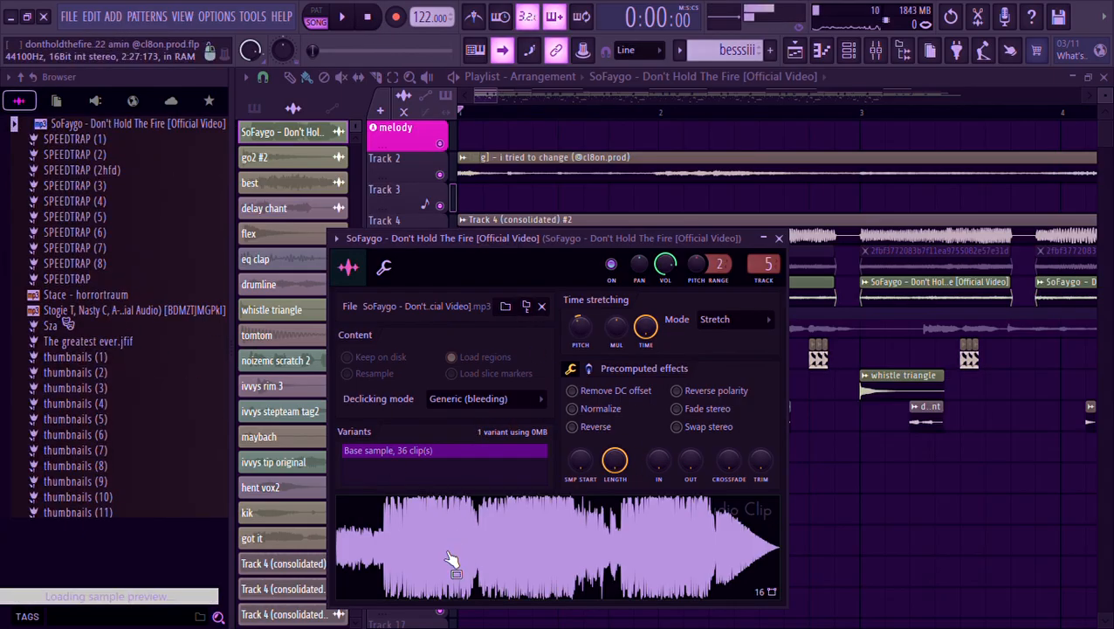
left_click_drag(5, 294, 1, 259)
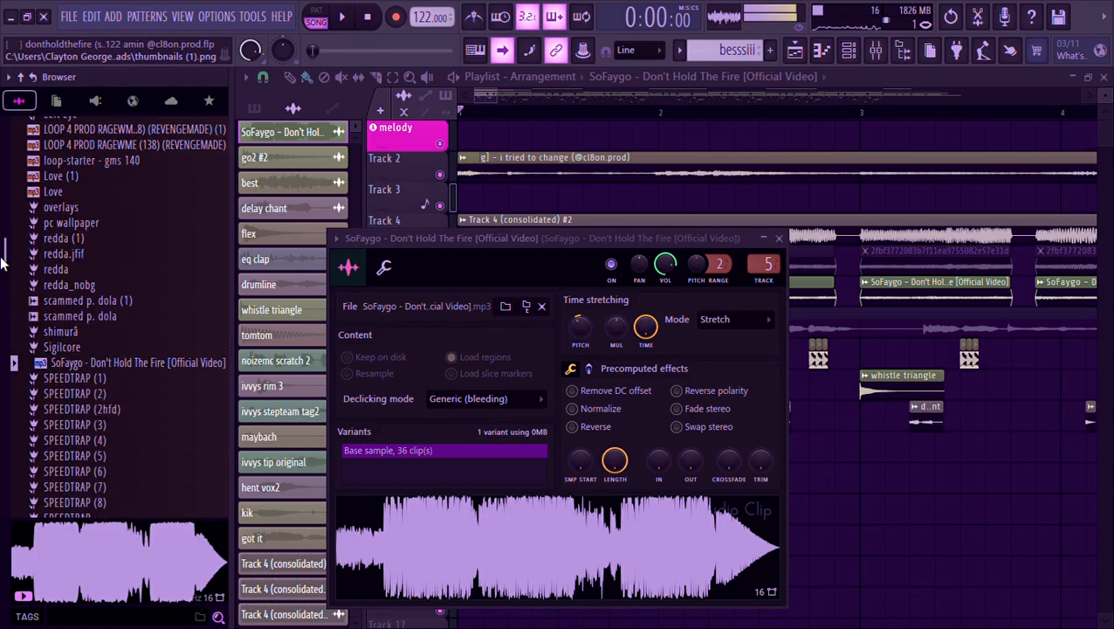
left_click(778, 239)
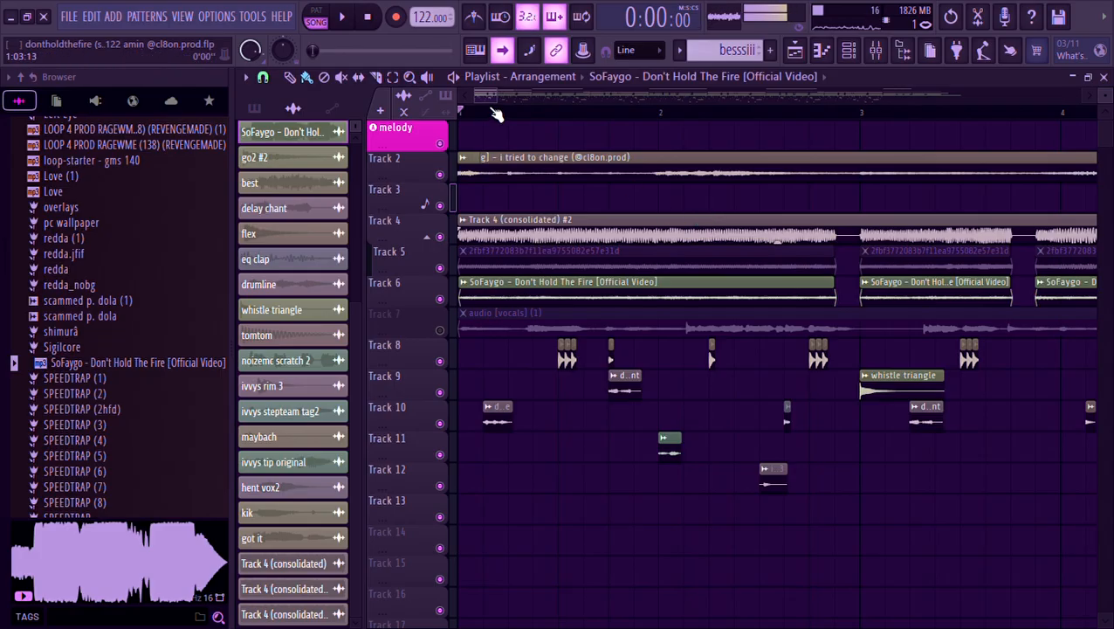
Solo Track 4 in the Playlist and play it from the start.
left_click_drag(503, 104, 533, 110)
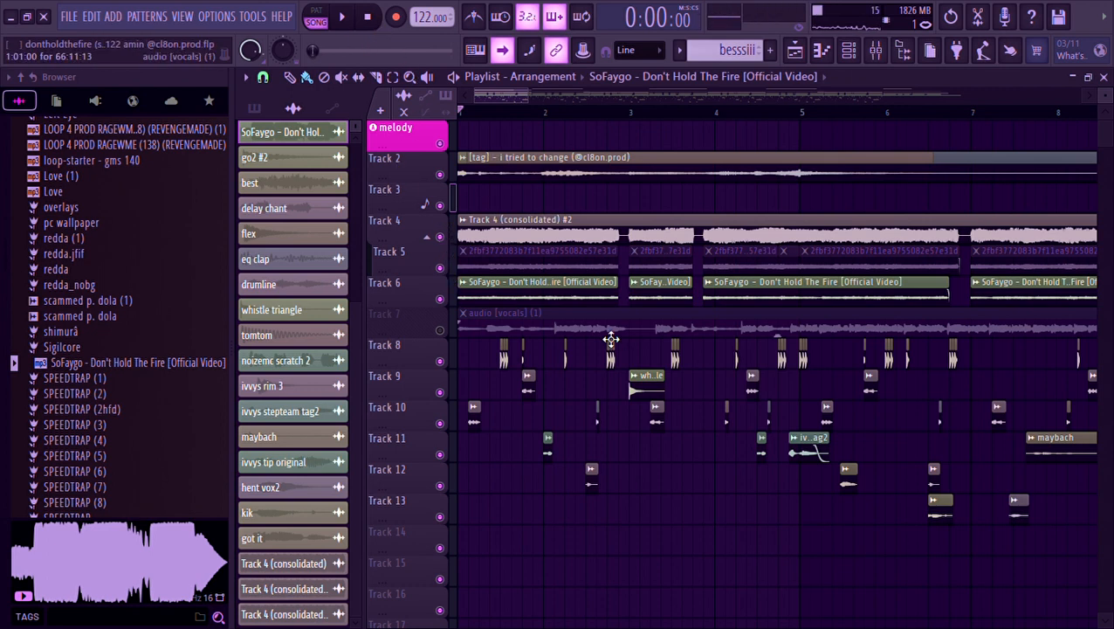
left_click(439, 236, "ctrl")
key("space")
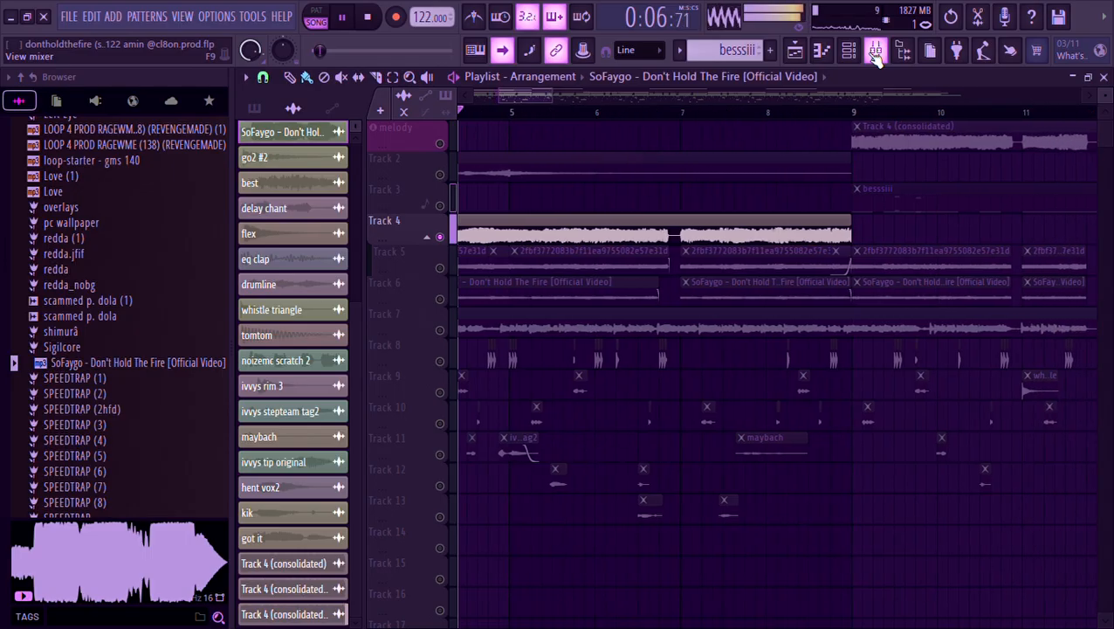
key("space")
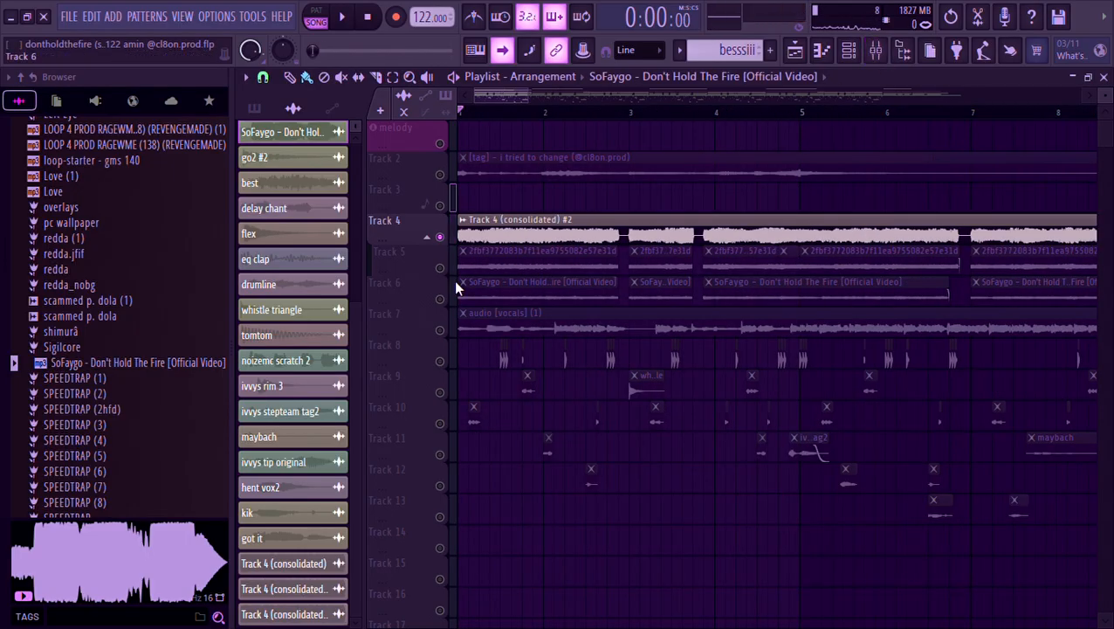
Unmute Tracks 5 and 6 alongside Track 4 and listen to them together.
left_click(440, 299)
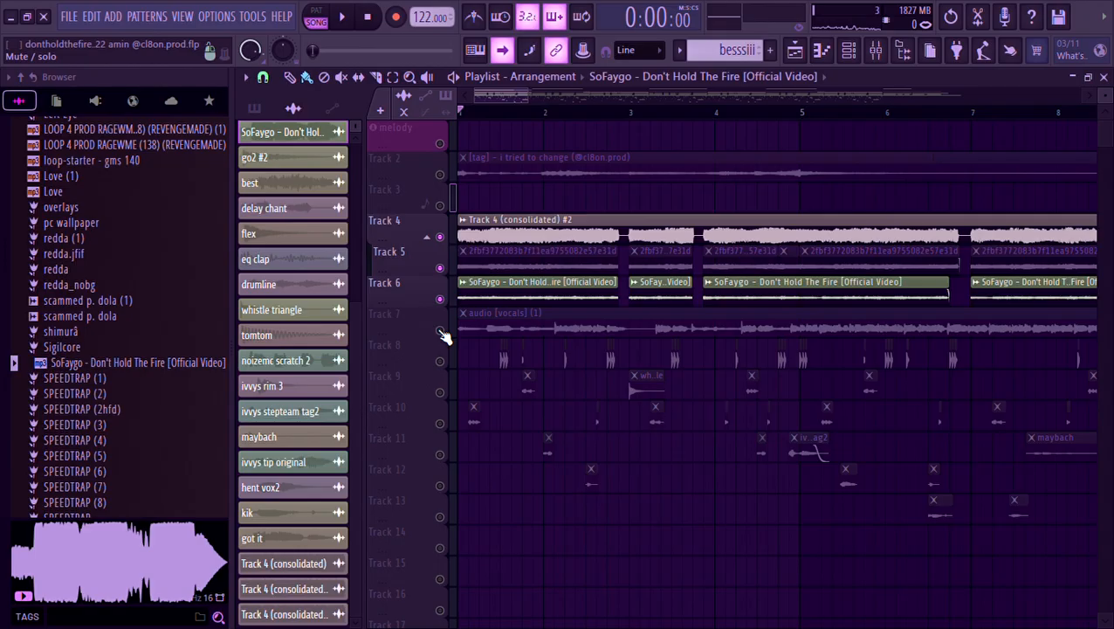
key("space")
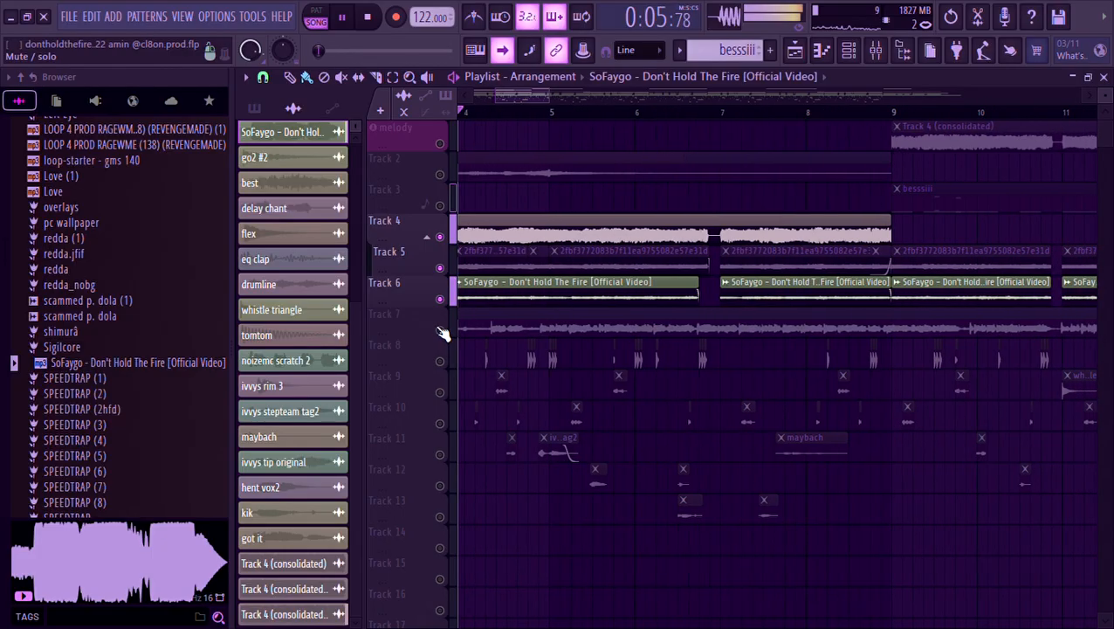
key("space")
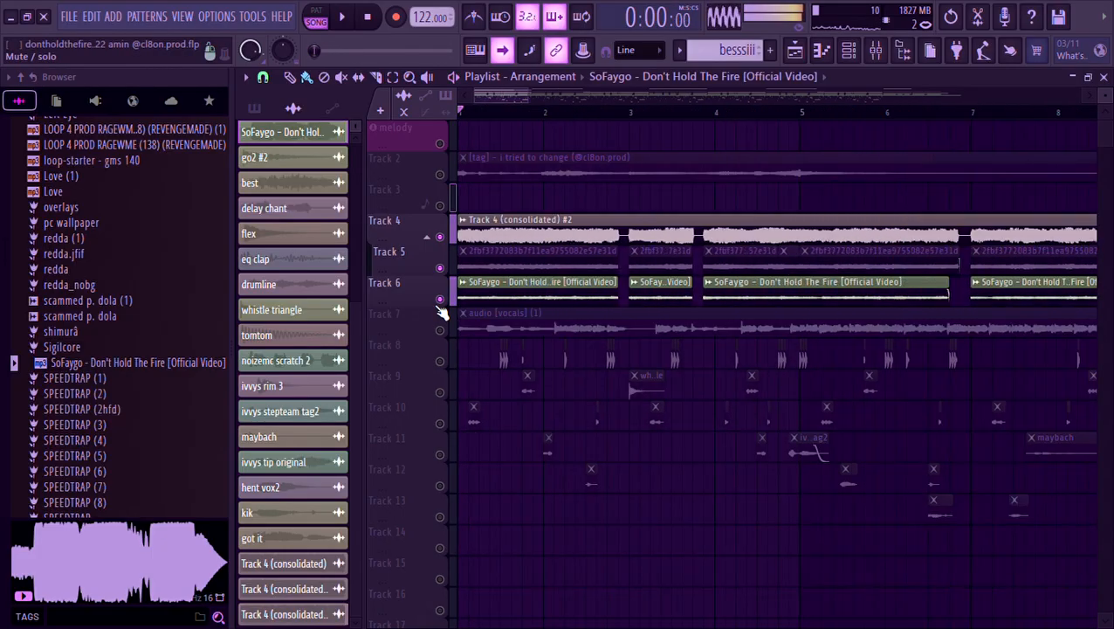
Open the Looperator effect on the mixer track used by the SoFaygo - Don't Hold The Fire clip.
double_click(541, 282)
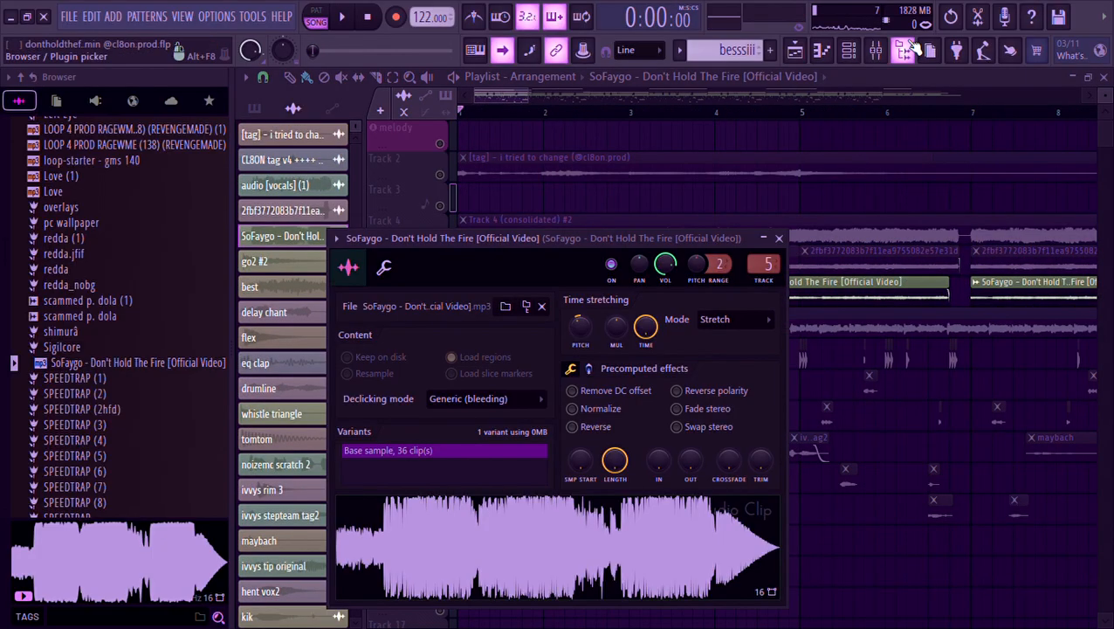
left_click(876, 51)
left_click(973, 232)
left_click(974, 232)
left_click(974, 233)
left_click(1057, 154)
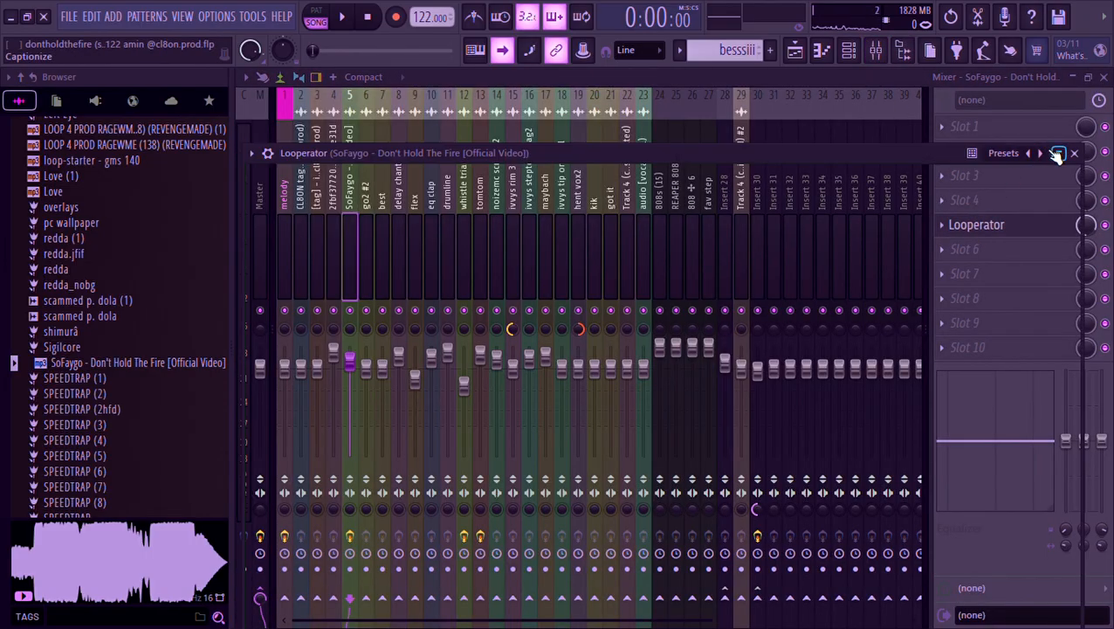
Play the song with Looperator open to hear its effect, stop playback and return to the Playlist.
left_click(343, 19)
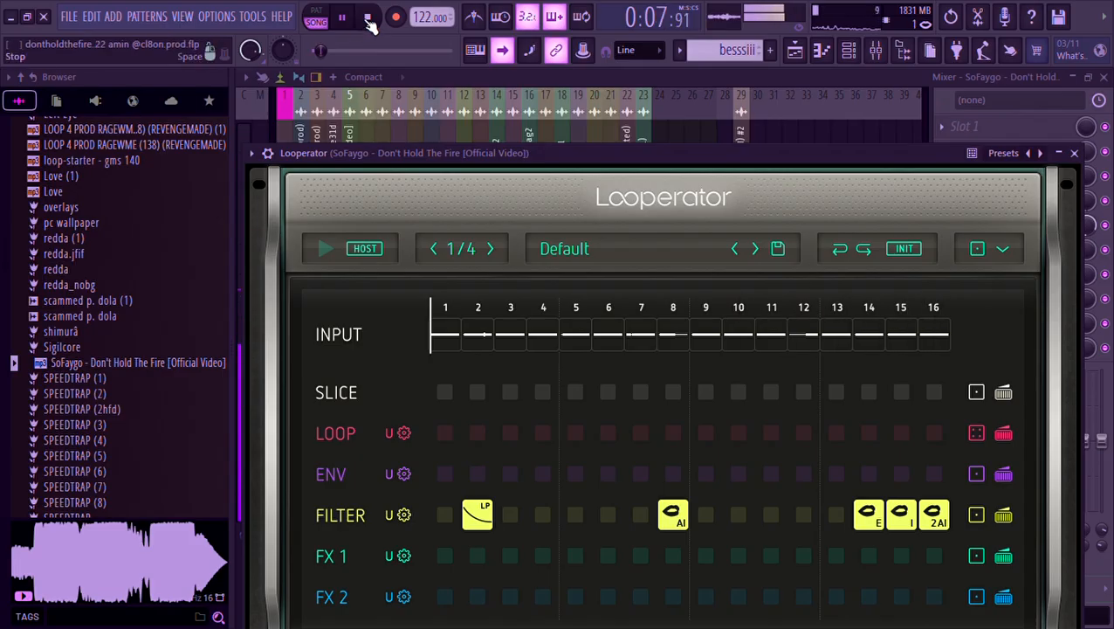
left_click(368, 17)
left_click(795, 51)
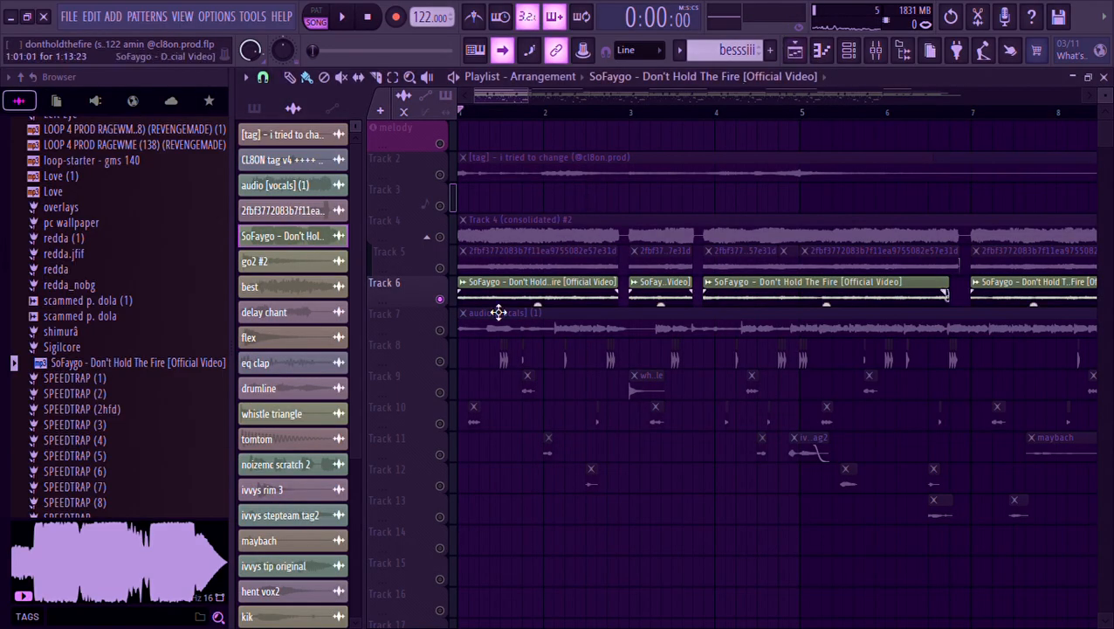
Solo Track 8 and inspect the sample settings of go2 #2.
left_click_drag(529, 97, 587, 111)
right_click(440, 362)
scroll(445, 375, "down", 1)
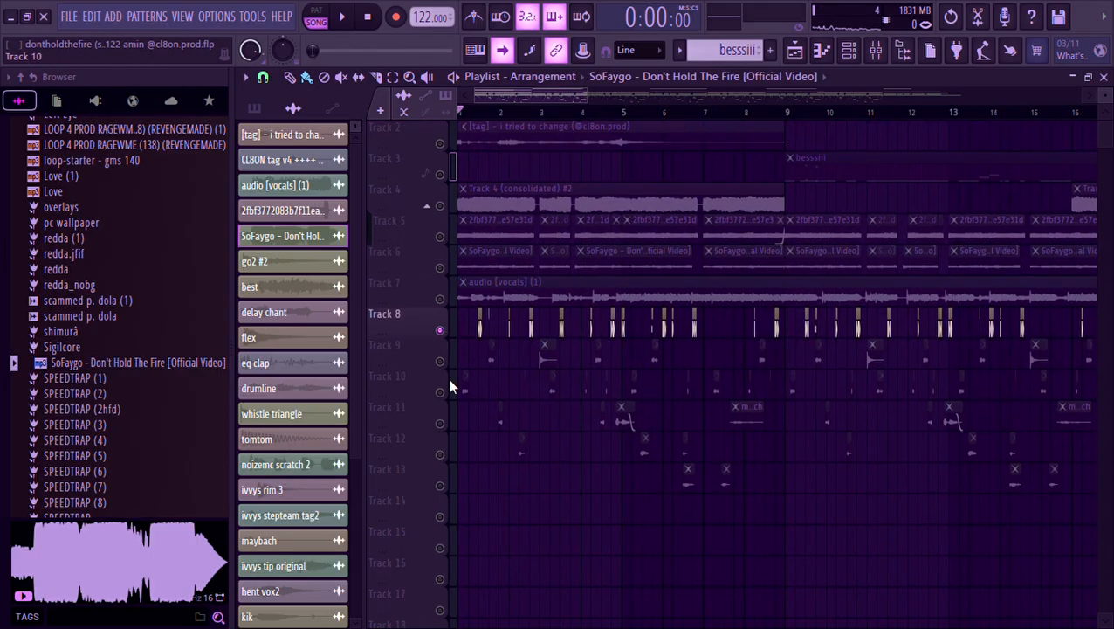
scroll(444, 376, "up", 3)
scroll(515, 341, "up", 3)
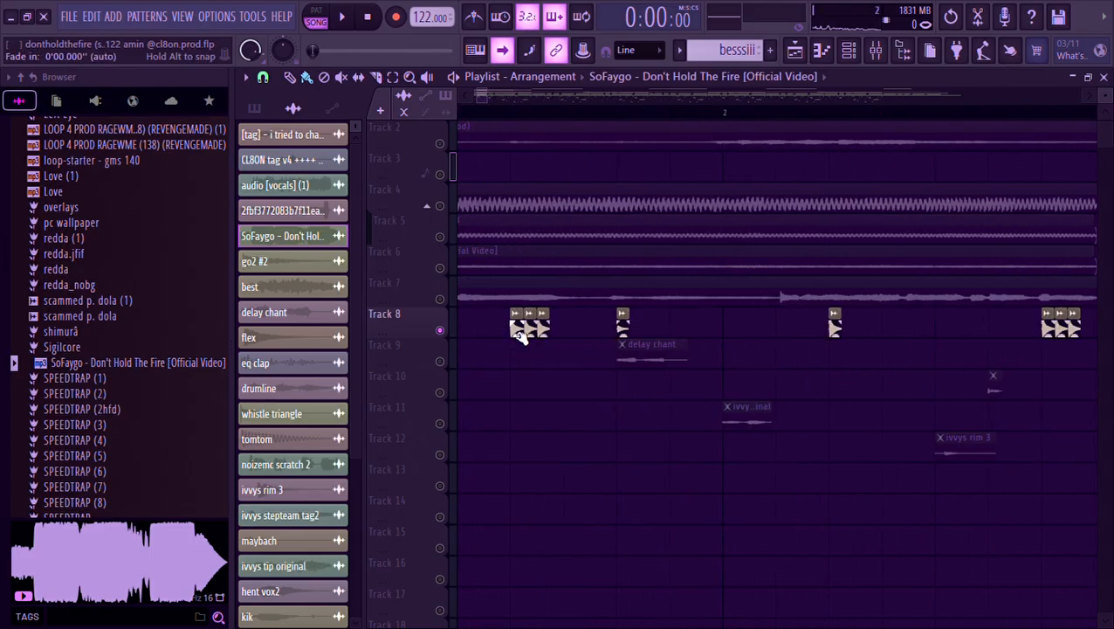
double_click(296, 262)
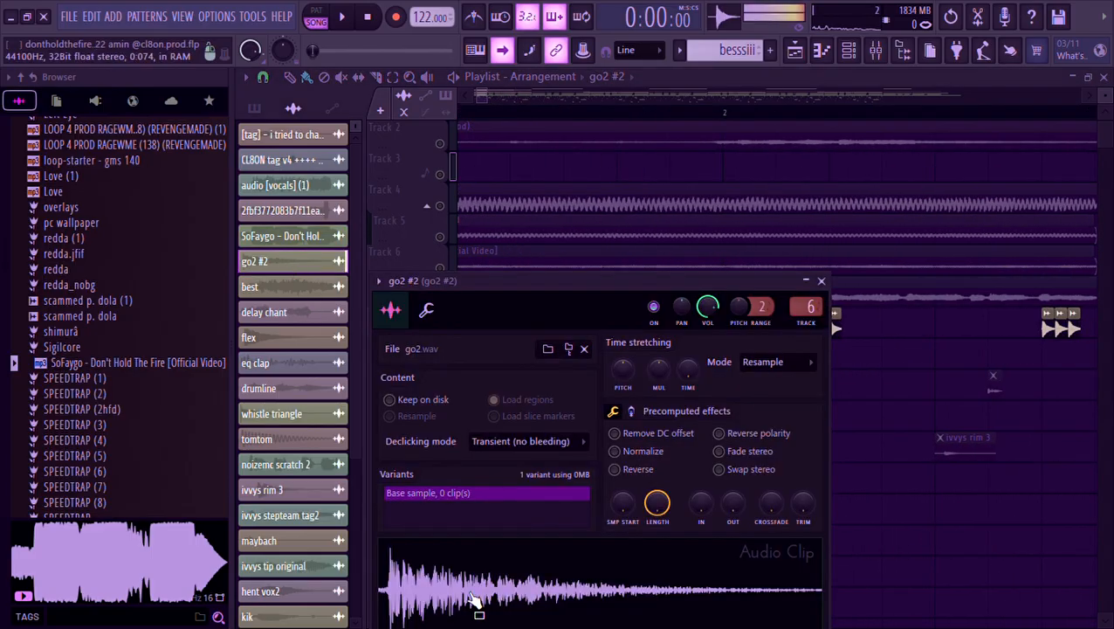
left_click(821, 281)
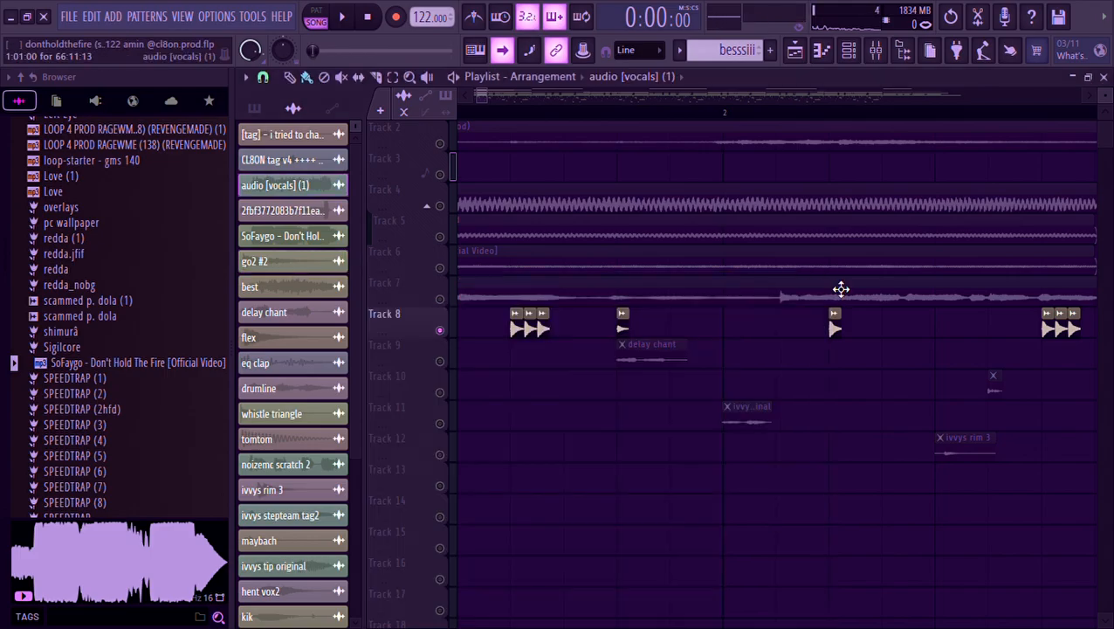
Select bars 1 through 8 on the Playlist timeline and play the soloed Track 8 within that range.
left_click_drag(487, 96, 547, 99)
left_click_drag(515, 97, 496, 100)
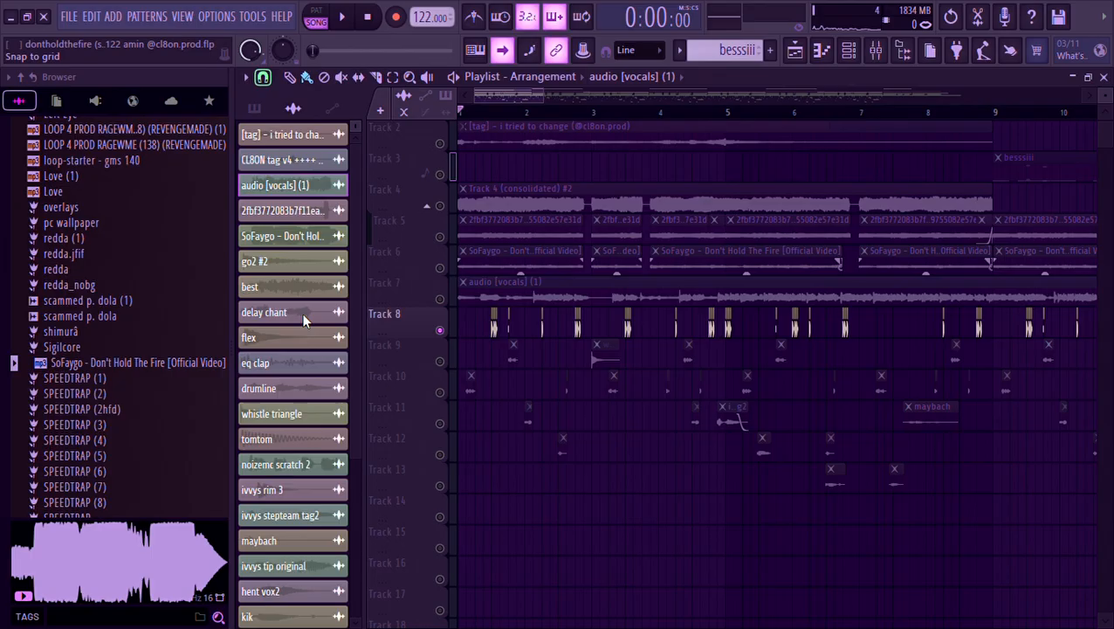
left_click_drag(996, 118, 9, 367)
key("space")
scroll(451, 365, "up", 3)
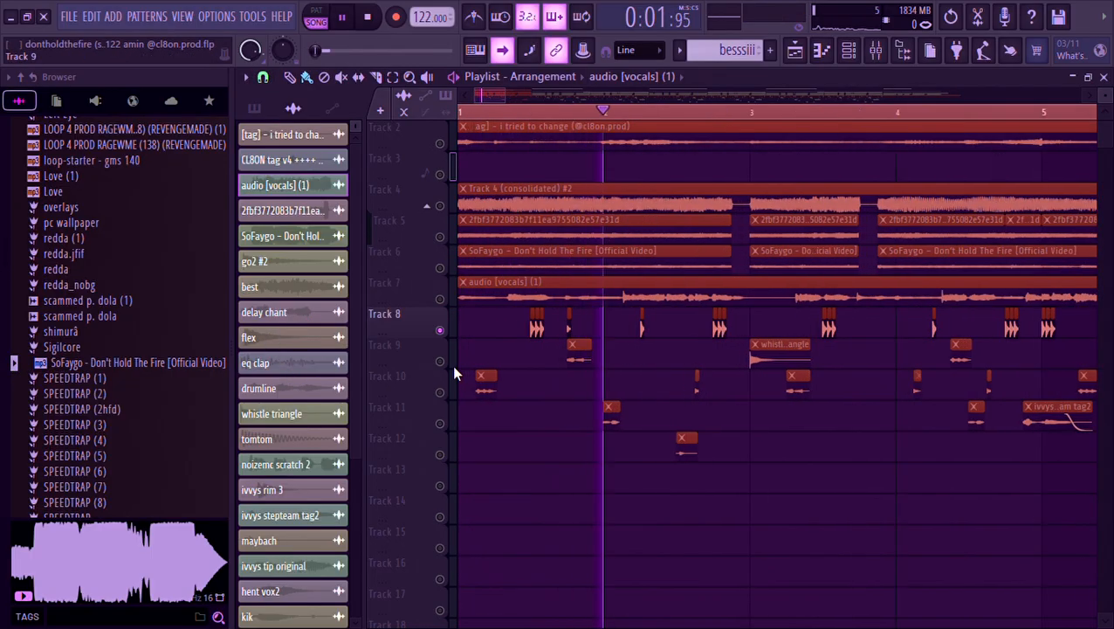
scroll(453, 366, "down", 1)
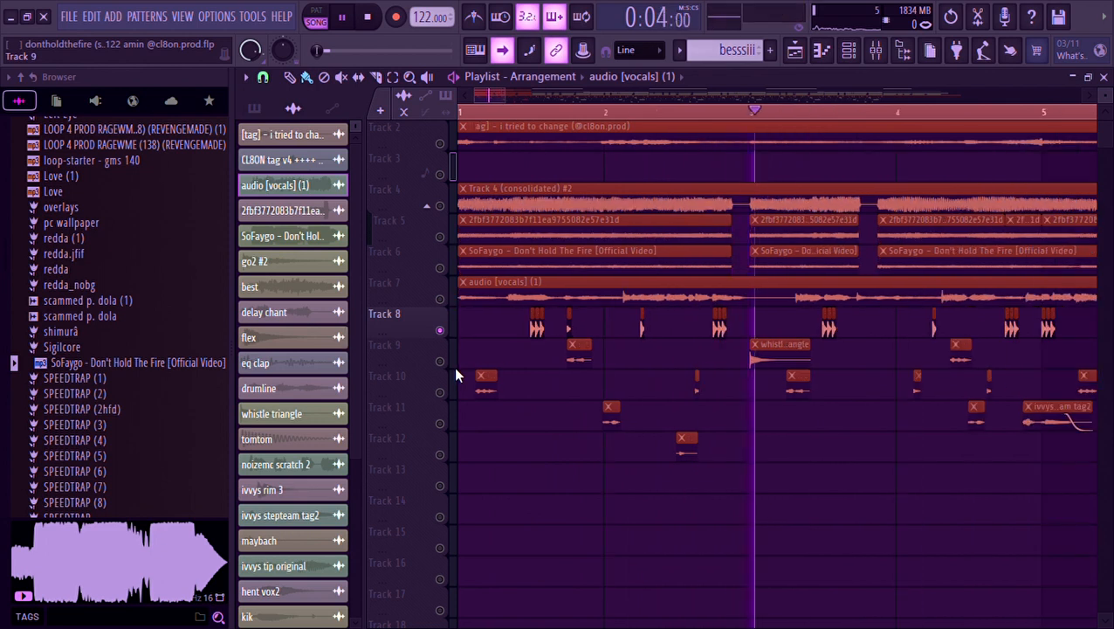
scroll(452, 369, "down", 1)
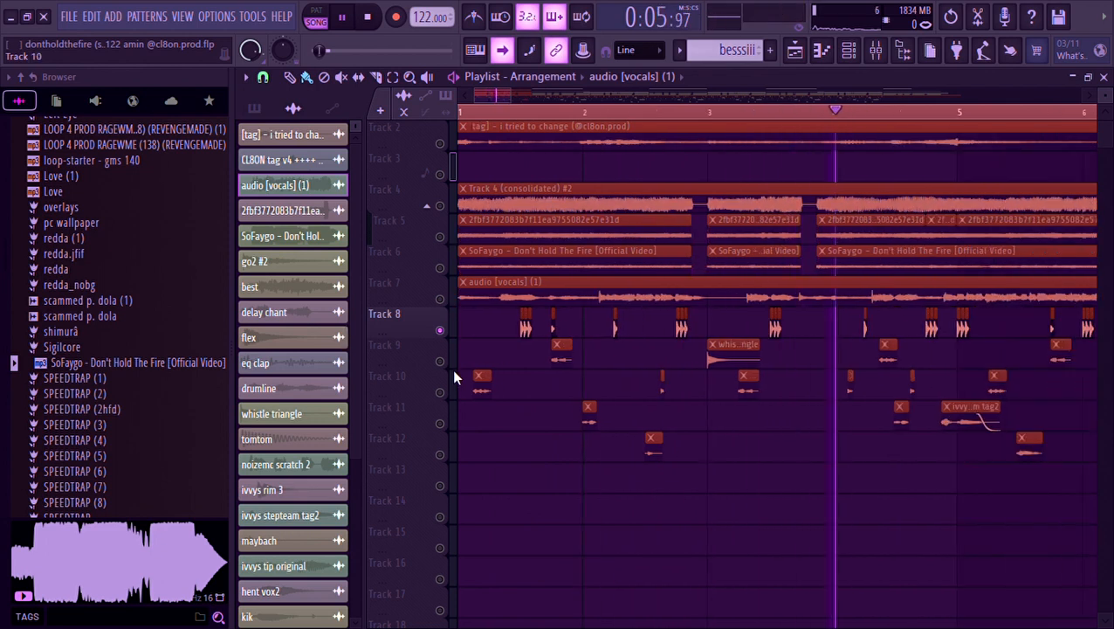
scroll(454, 372, "down", 1)
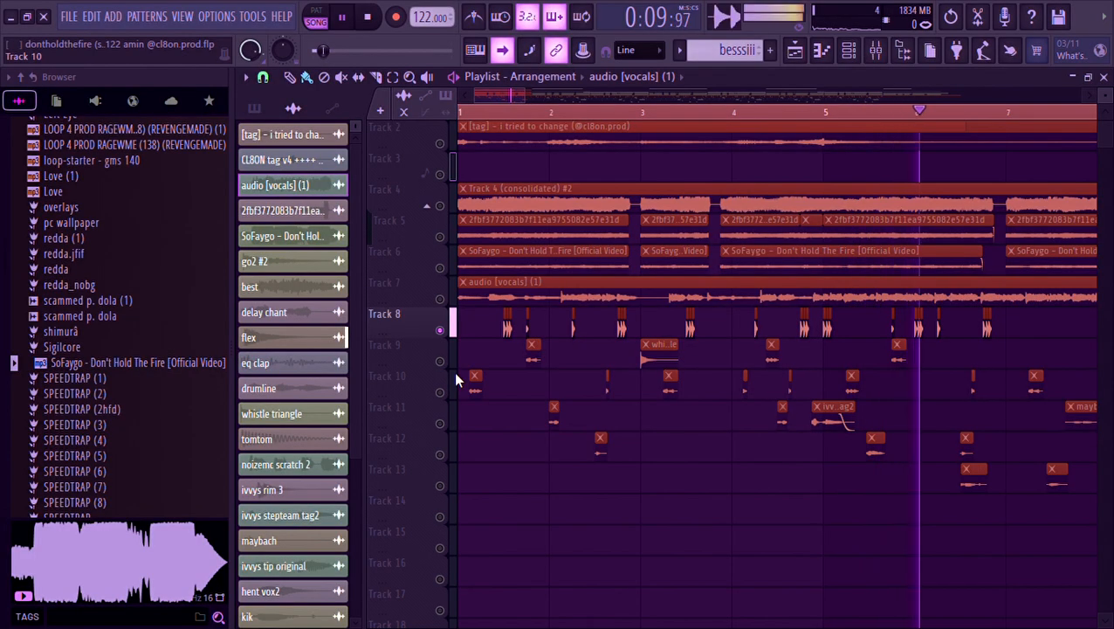
scroll(453, 371, "down", 2)
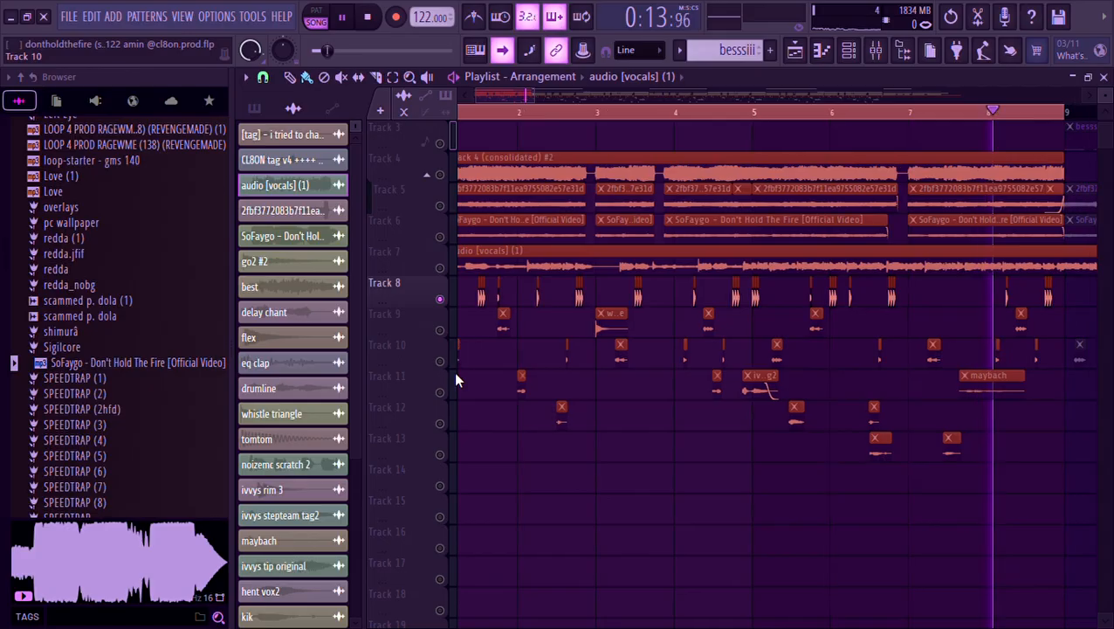
Turn off auto scrolling, unmute Track 9 alongside Track 8 and listen to the selected bars.
key("space")
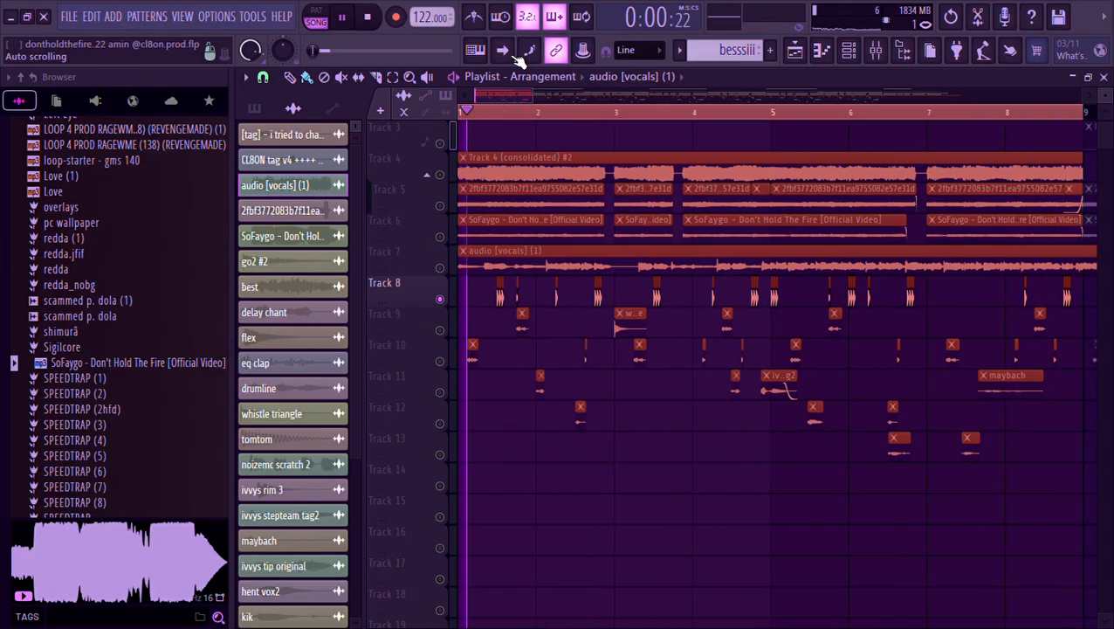
key("space")
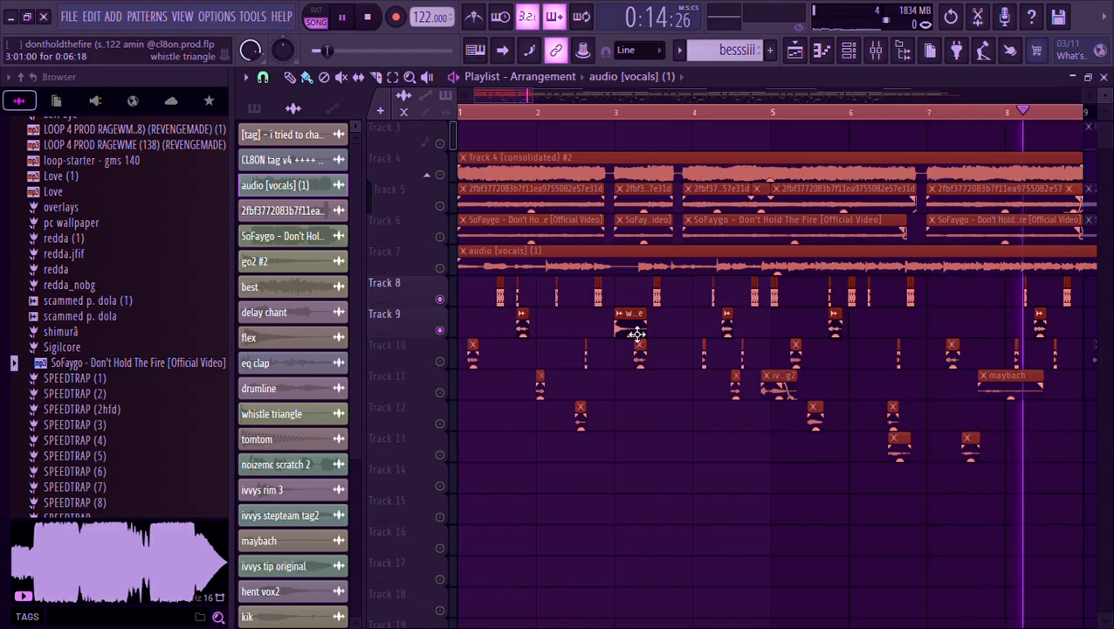
key("space")
Unmute Track 10 and listen to it with Tracks 8 and 9 over the selected bars.
left_click(440, 361)
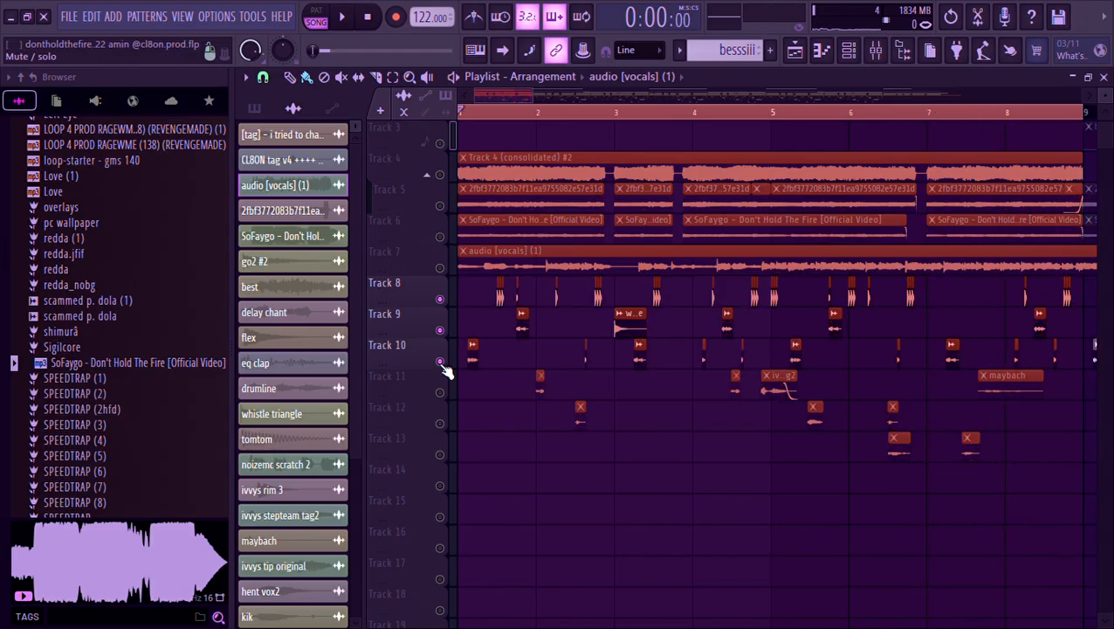
key("space")
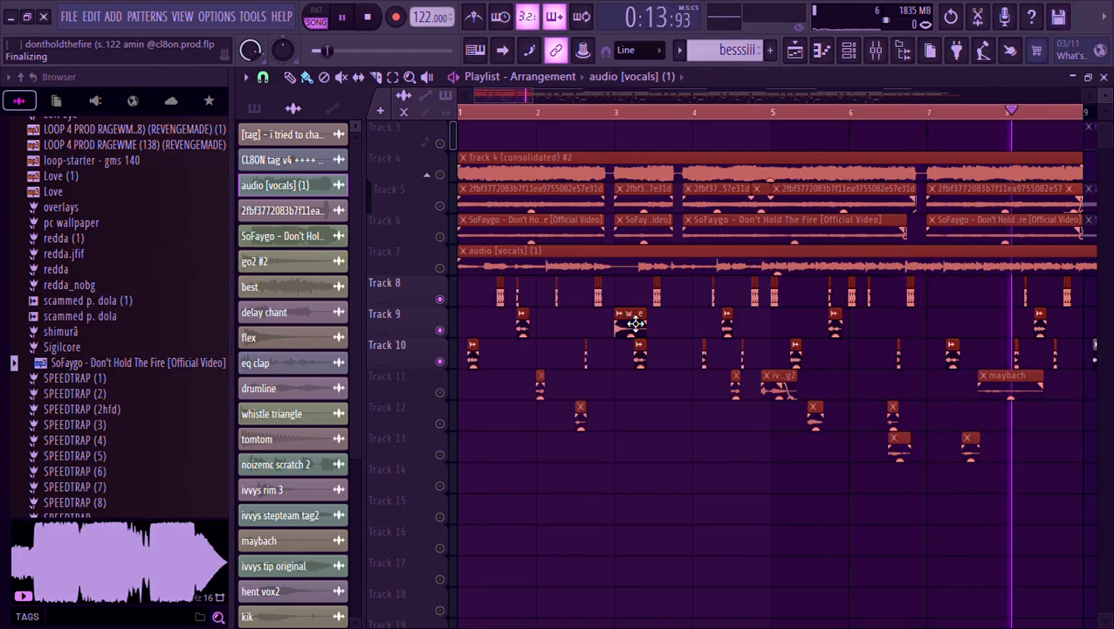
key("space")
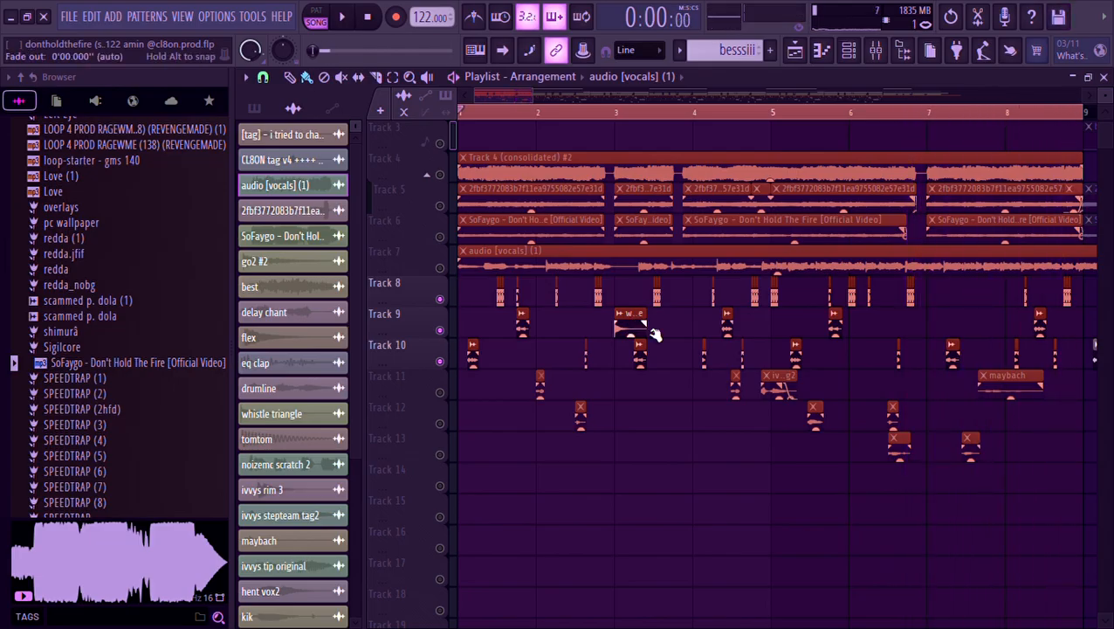
Open the sample settings of the tomtom clip on Track 10 just before bar 5.
scroll(727, 386, "up", 6)
double_click(814, 366)
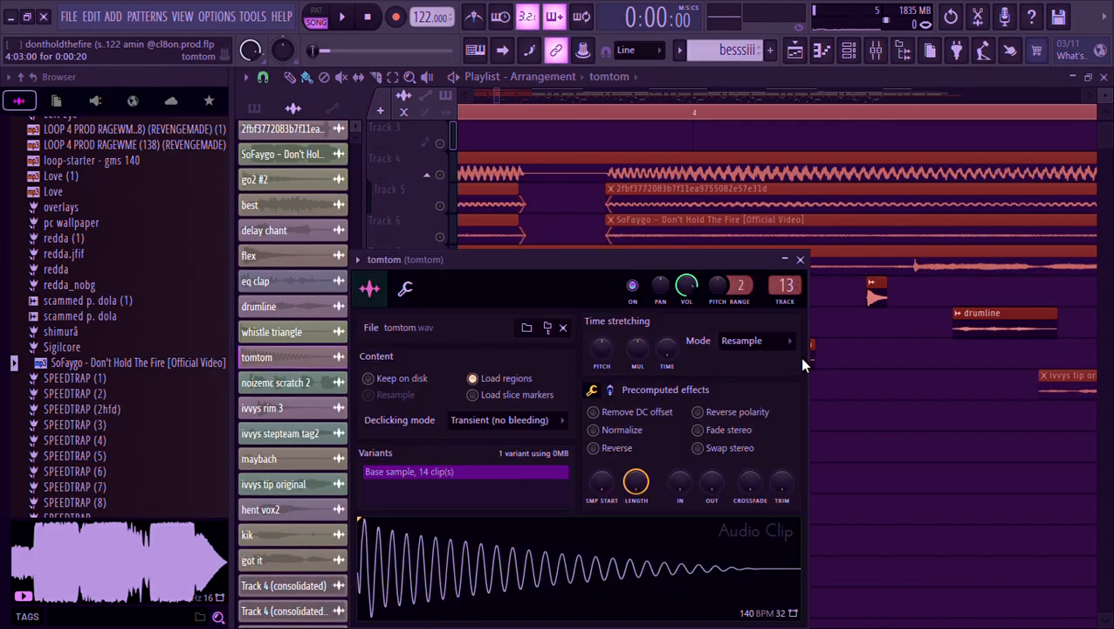
Inspect the Fruity Reeverb 2 effect on the tomtom mixer track and return to the Playlist.
left_click(883, 52)
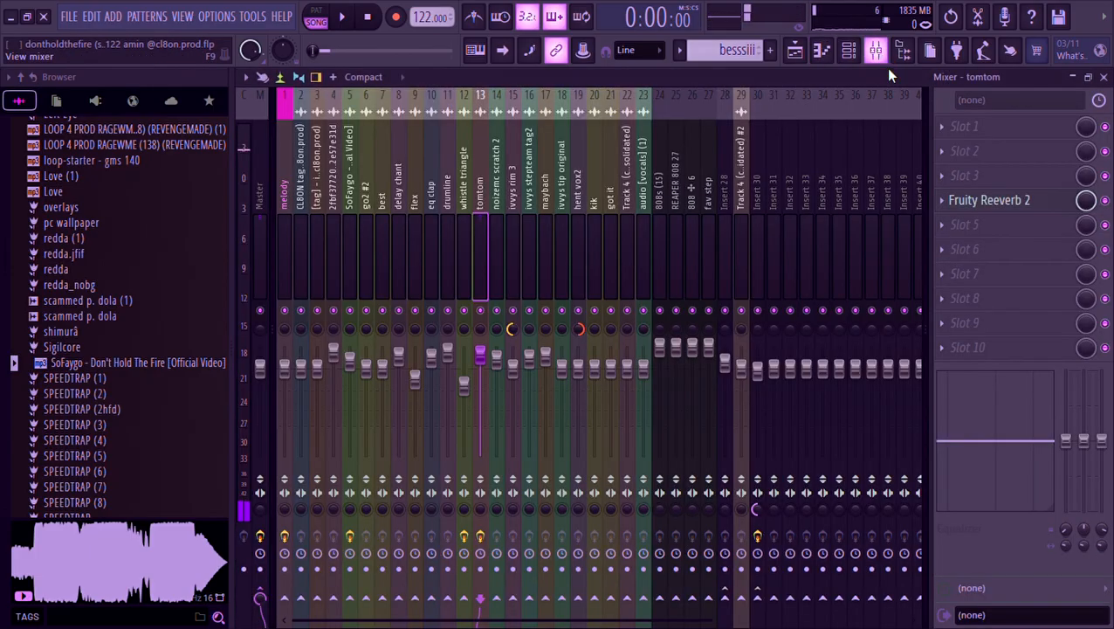
left_click(1030, 200)
left_click_drag(585, 428, 614, 353)
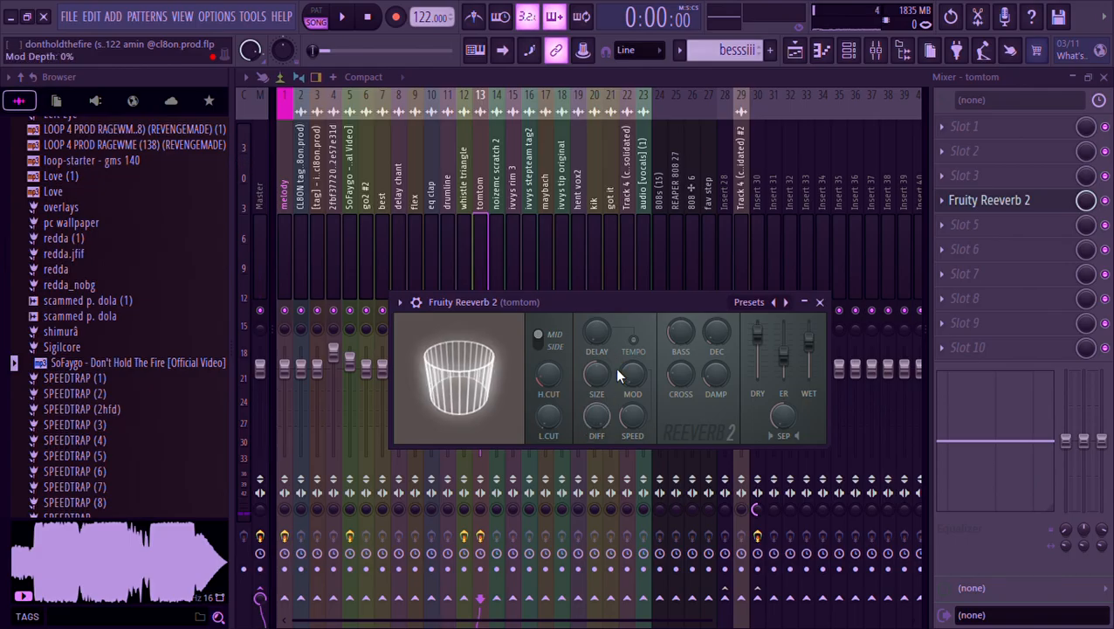
left_click(797, 52)
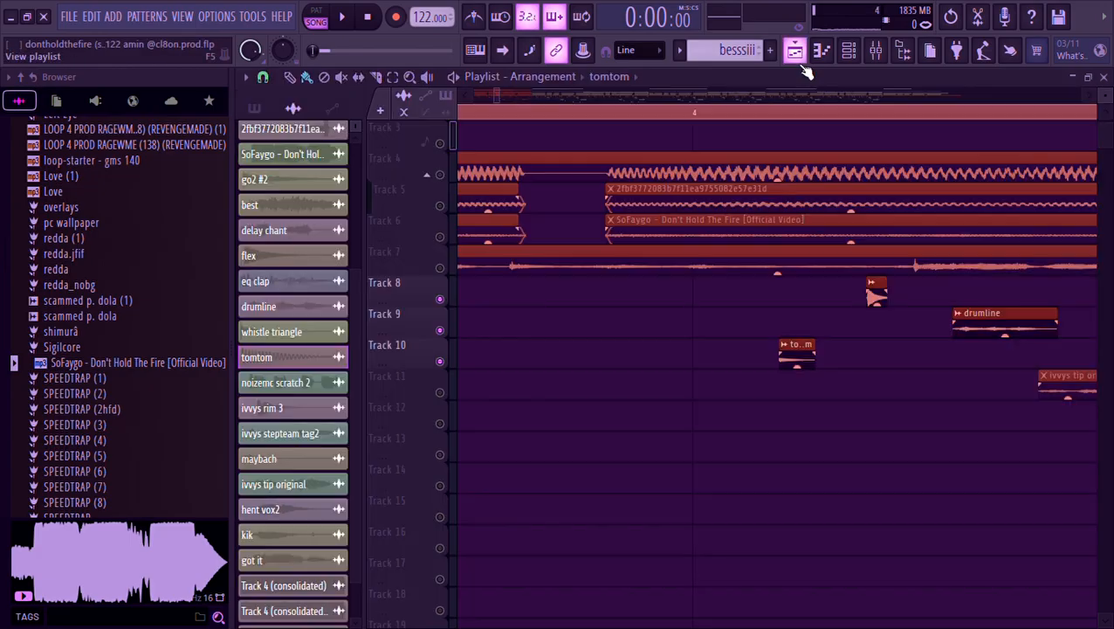
Reopen the tomtom clip's sample settings on Track 10 and review its reverb once more.
double_click(806, 364)
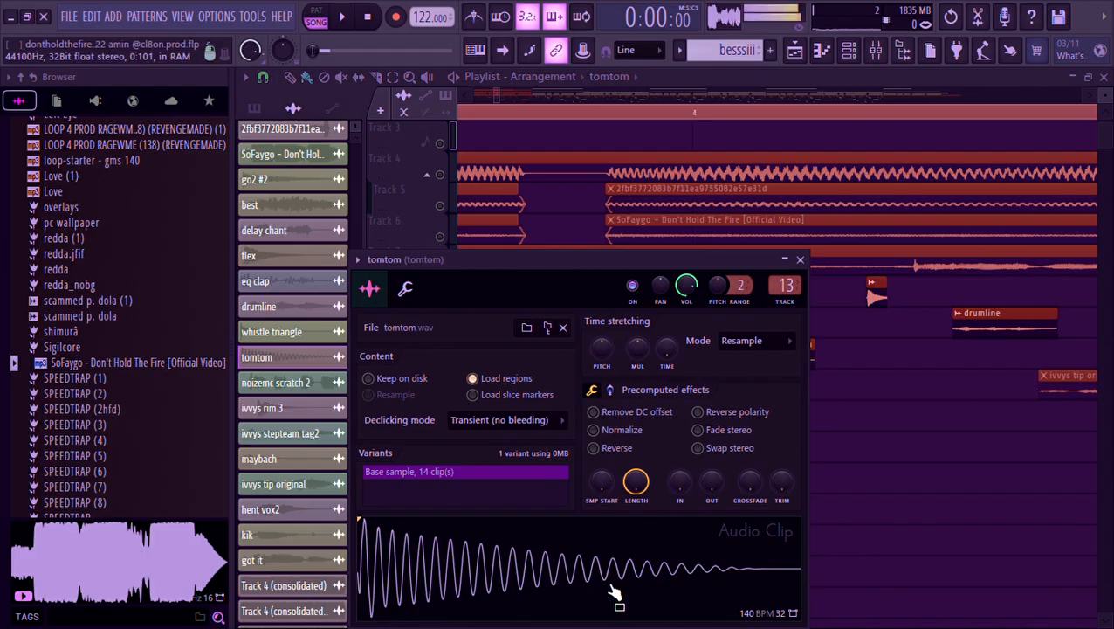
left_click(876, 50)
left_click(1007, 203)
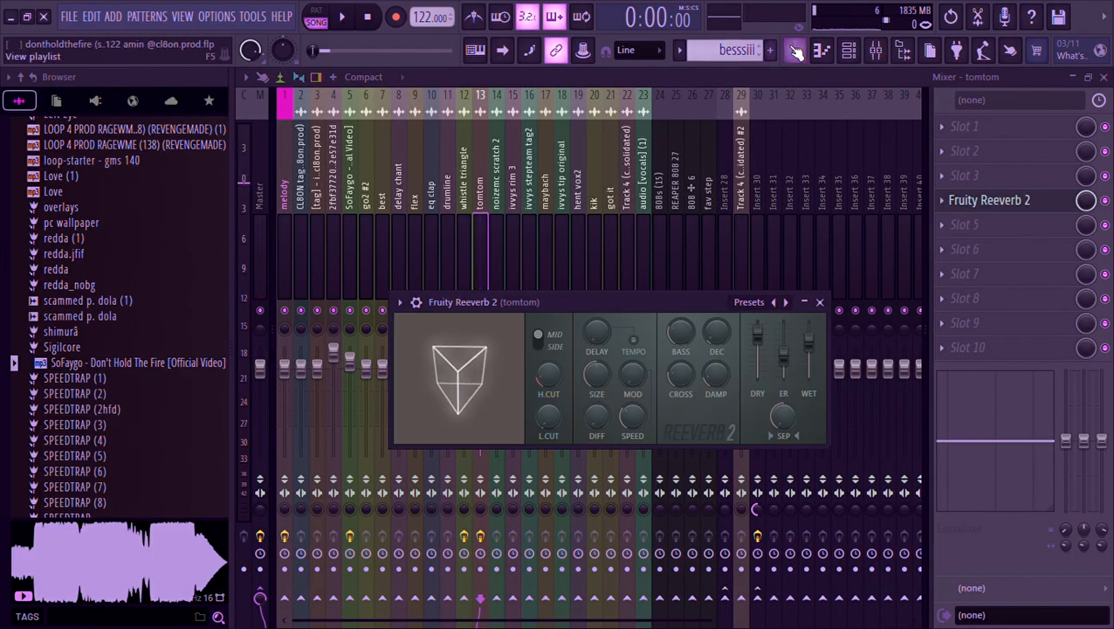
left_click(795, 51)
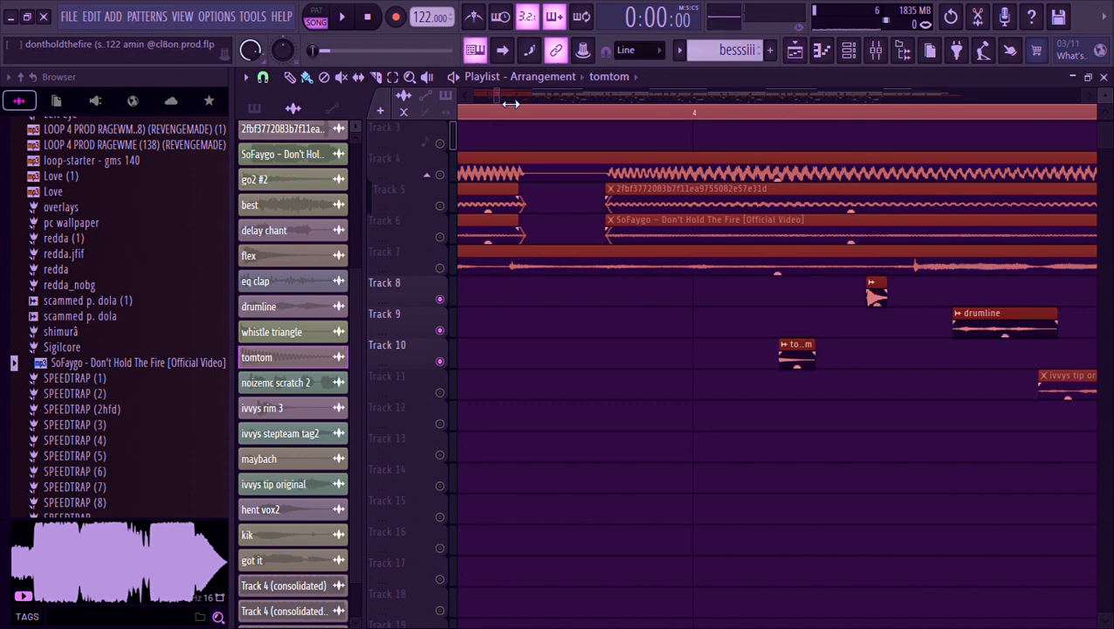
View the sample settings of a whistle triangle clip on Track 9 and its Fruity Reeverb 2 in the mixer, then return to the Playlist.
scroll(498, 102, "down", 5)
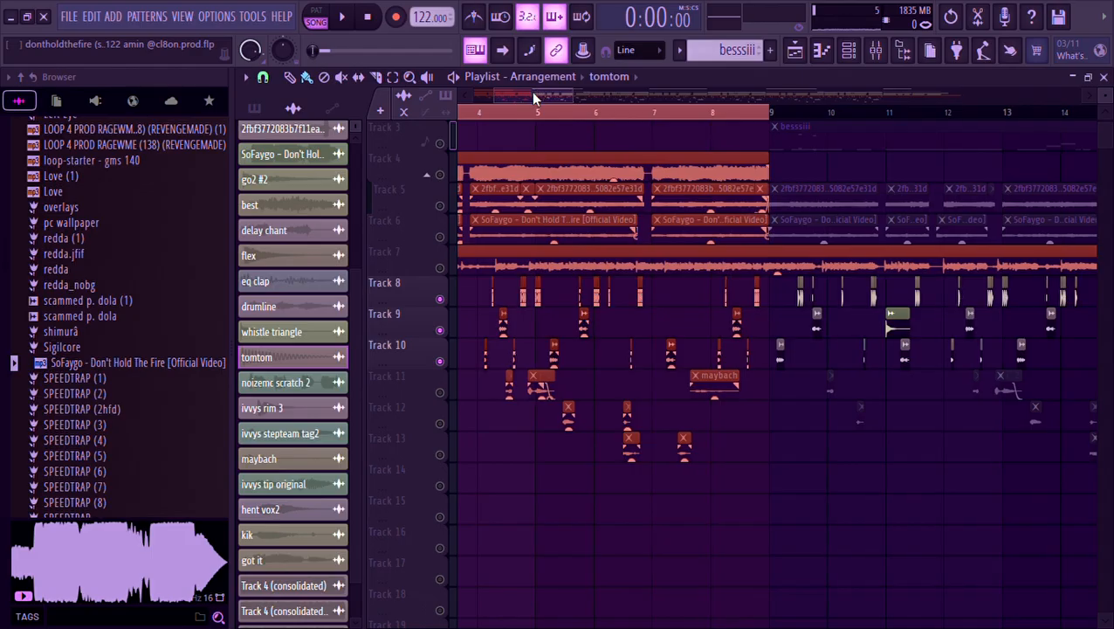
double_click(595, 327)
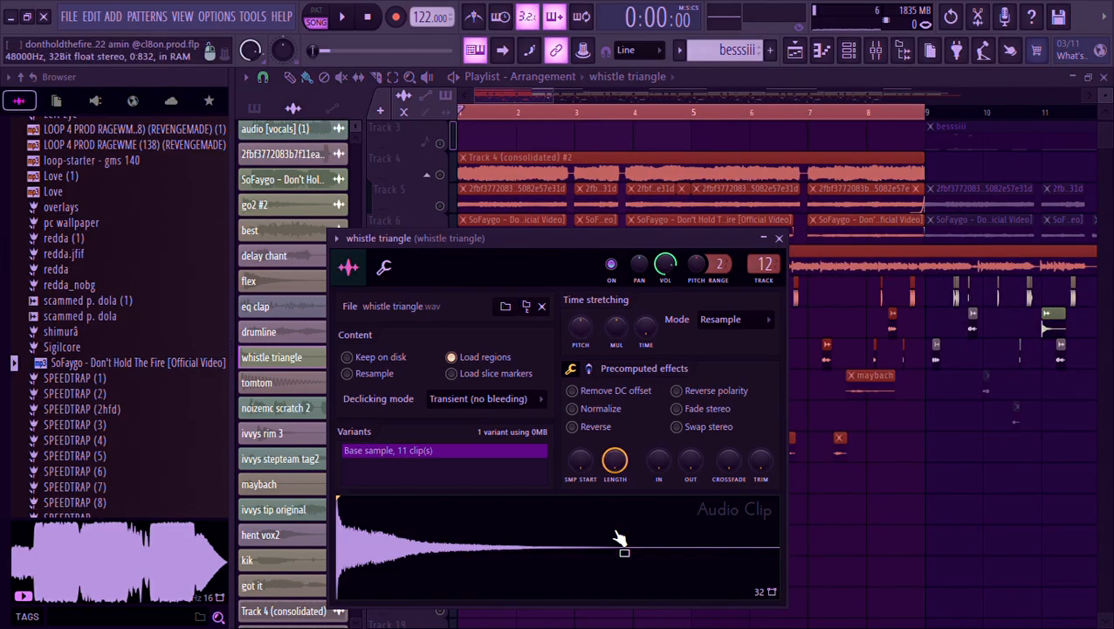
left_click(877, 57)
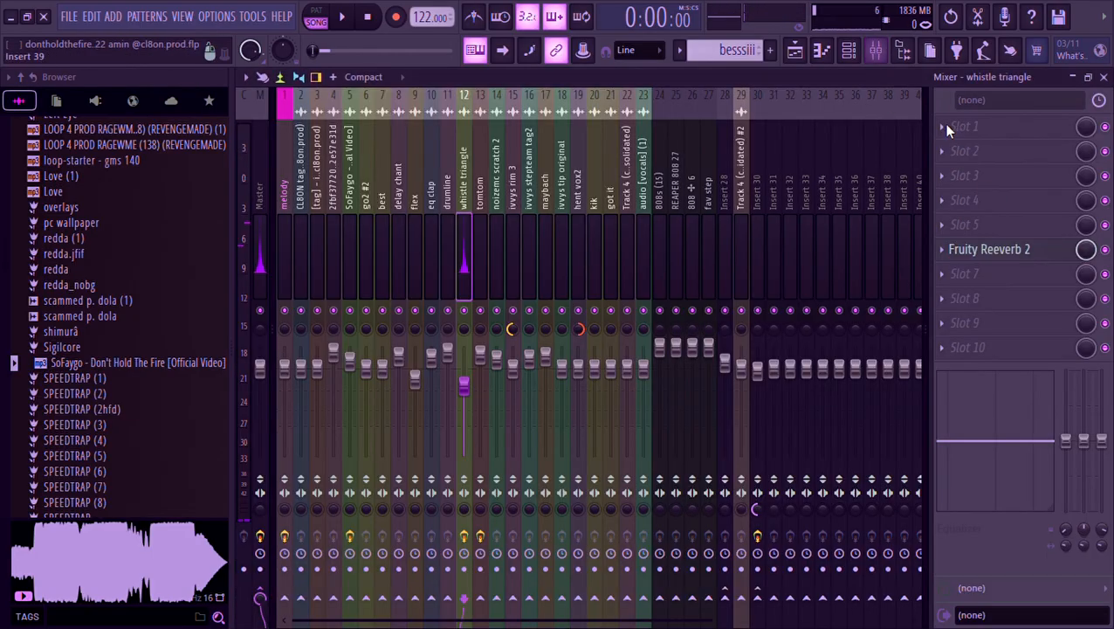
left_click(993, 253)
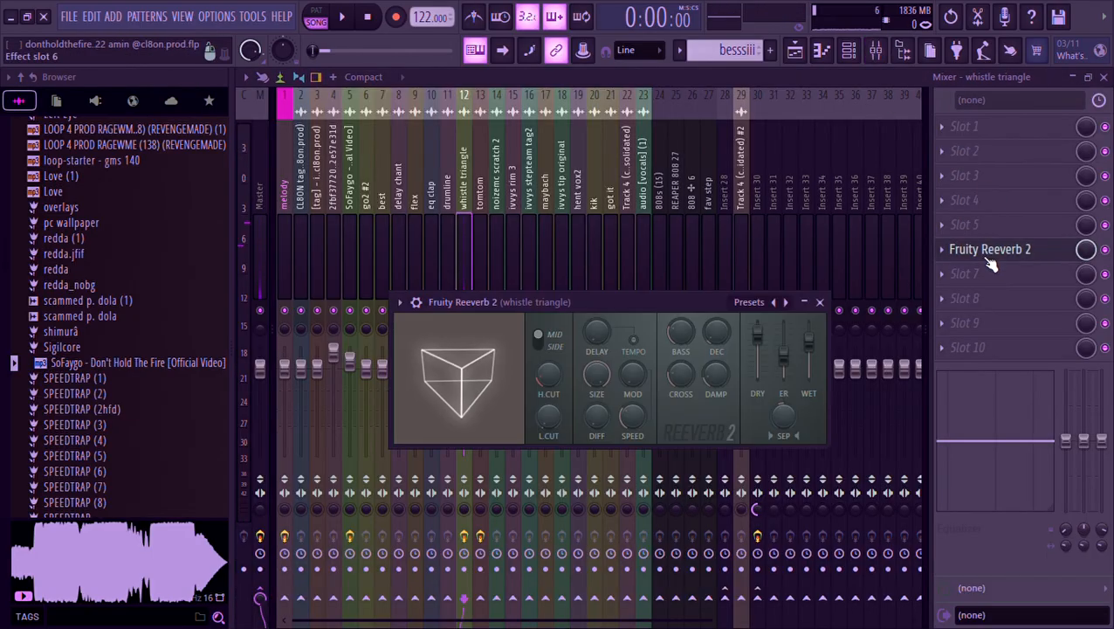
left_click(794, 52)
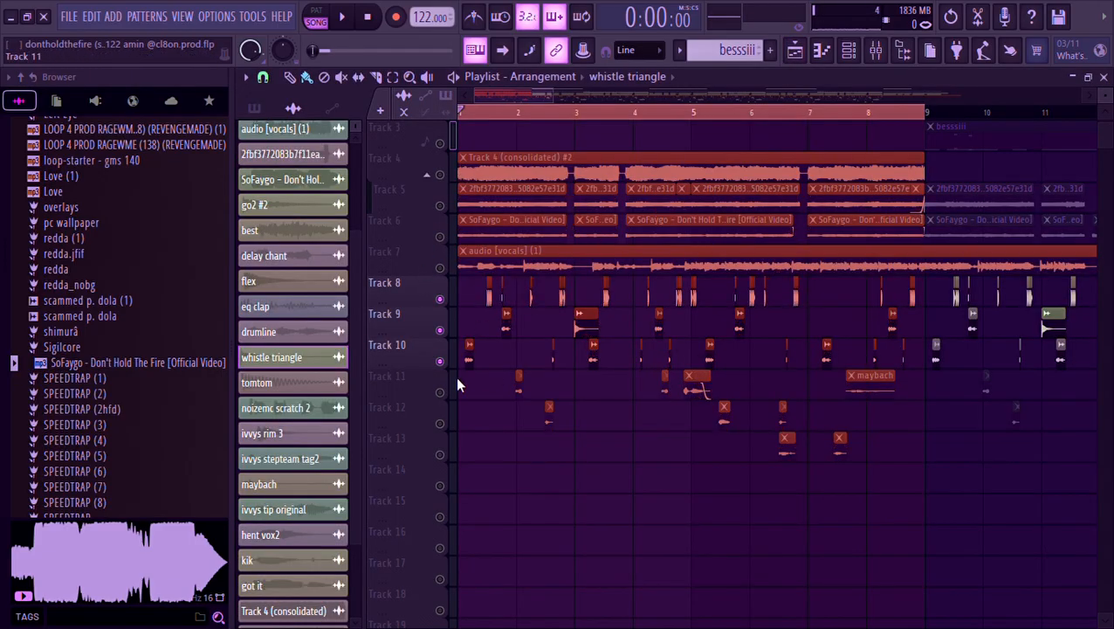
Unmute Tracks 11, 12 and 13 one after another while listening to bars 1 through 8.
key("space")
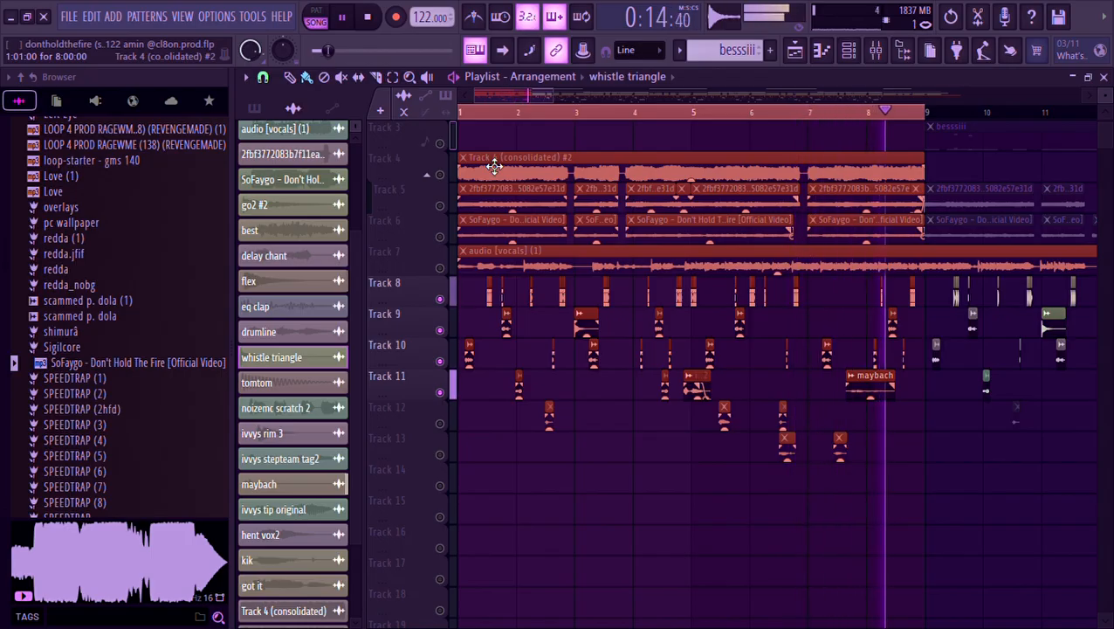
key("space")
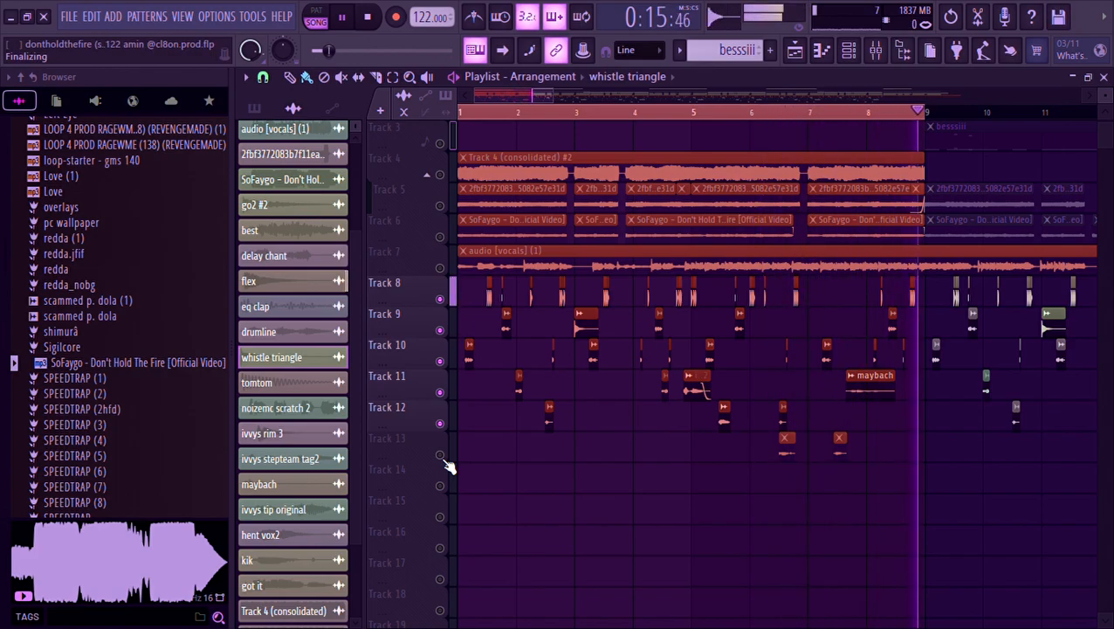
left_click(441, 455)
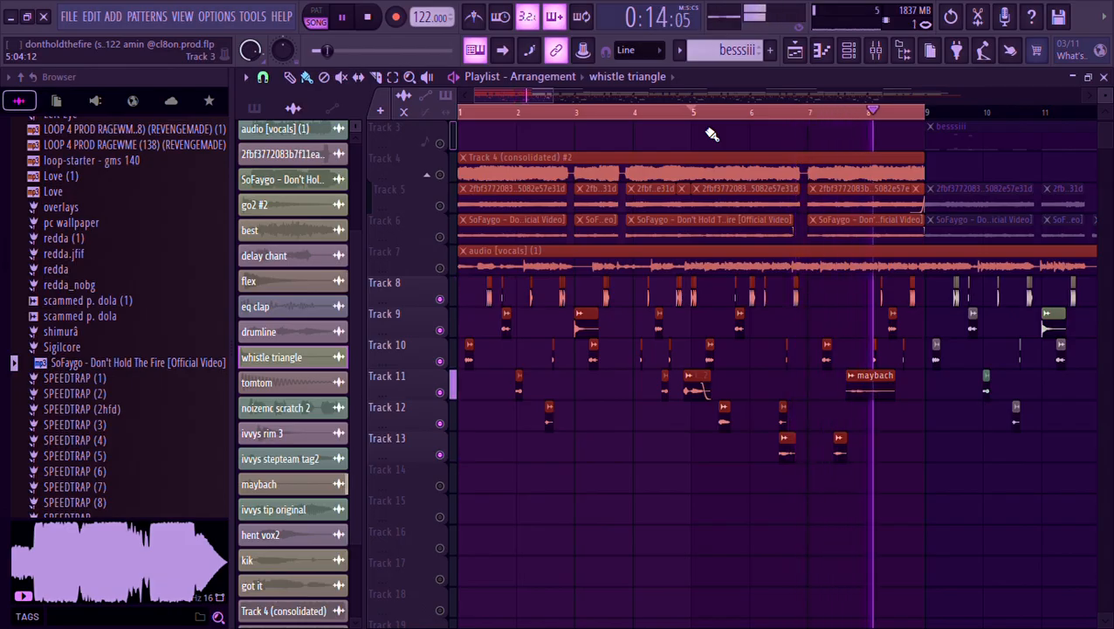
key("space")
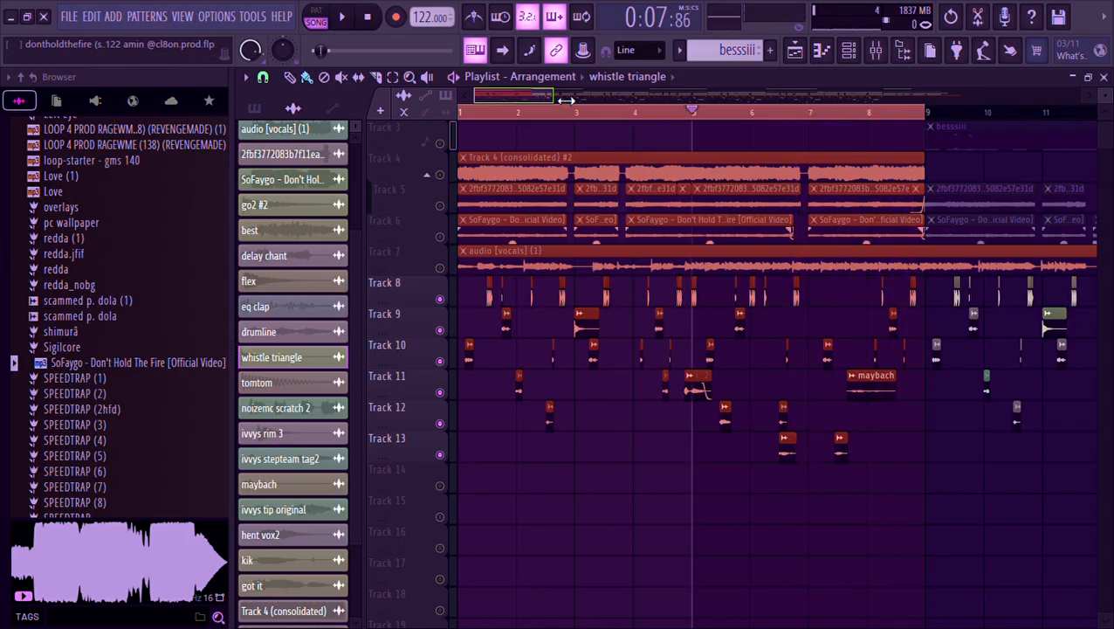
Clear the Playlist time selection and open the besssiii pattern at bar 9 in the piano roll.
left_click_drag(566, 101, 662, 101)
right_click(643, 113)
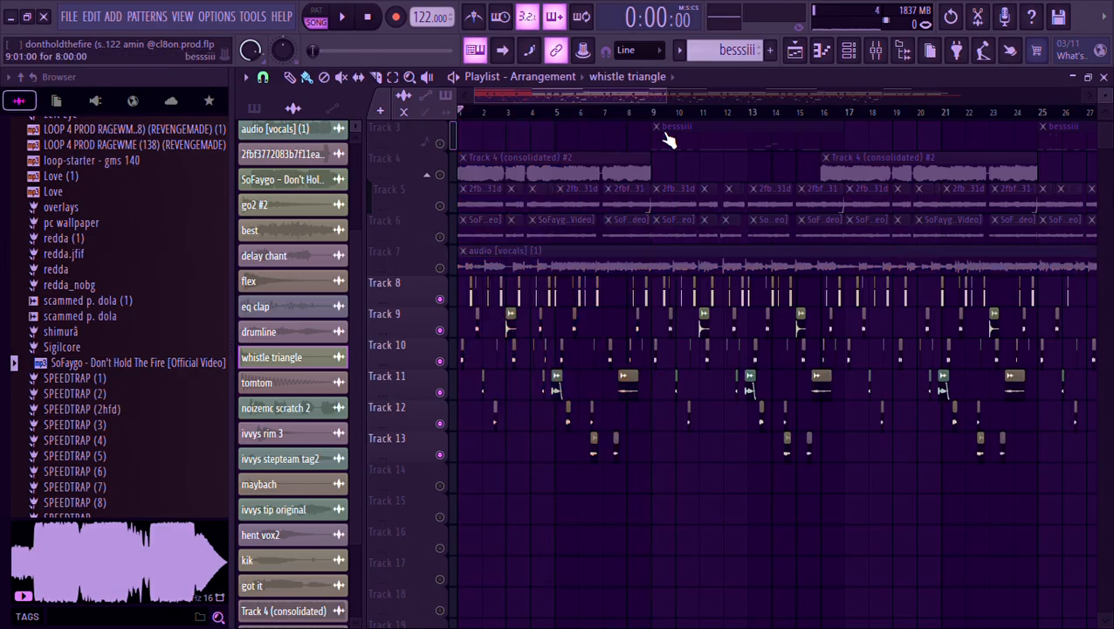
double_click(714, 135)
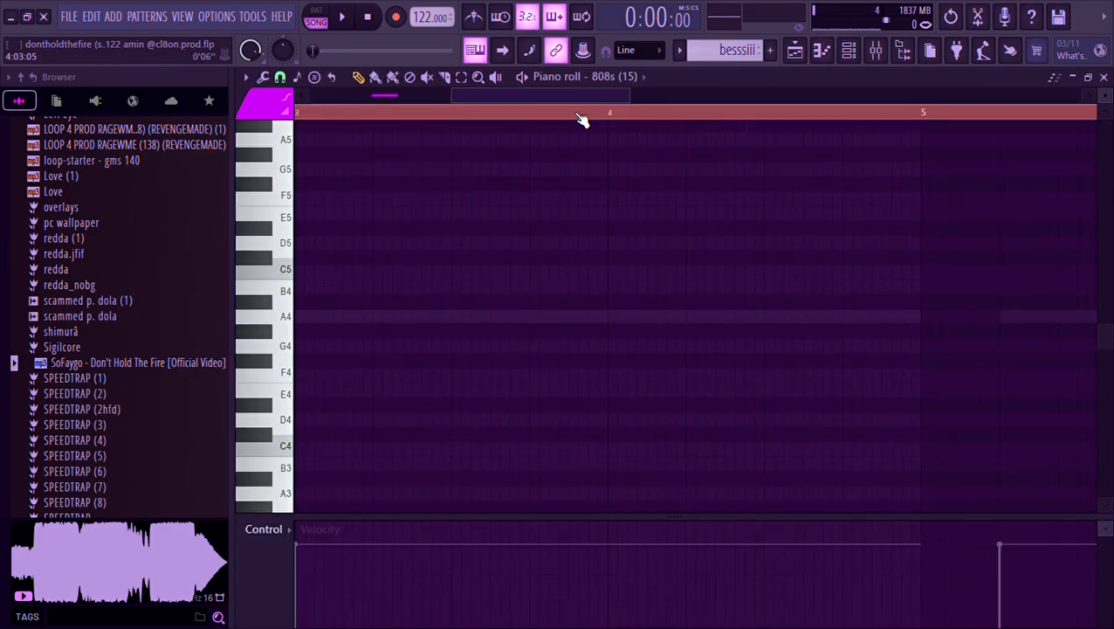
Display all eight bars of the besssiii pattern in the piano roll, hide the Browser and play the pattern.
left_click_drag(537, 93, 347, 116)
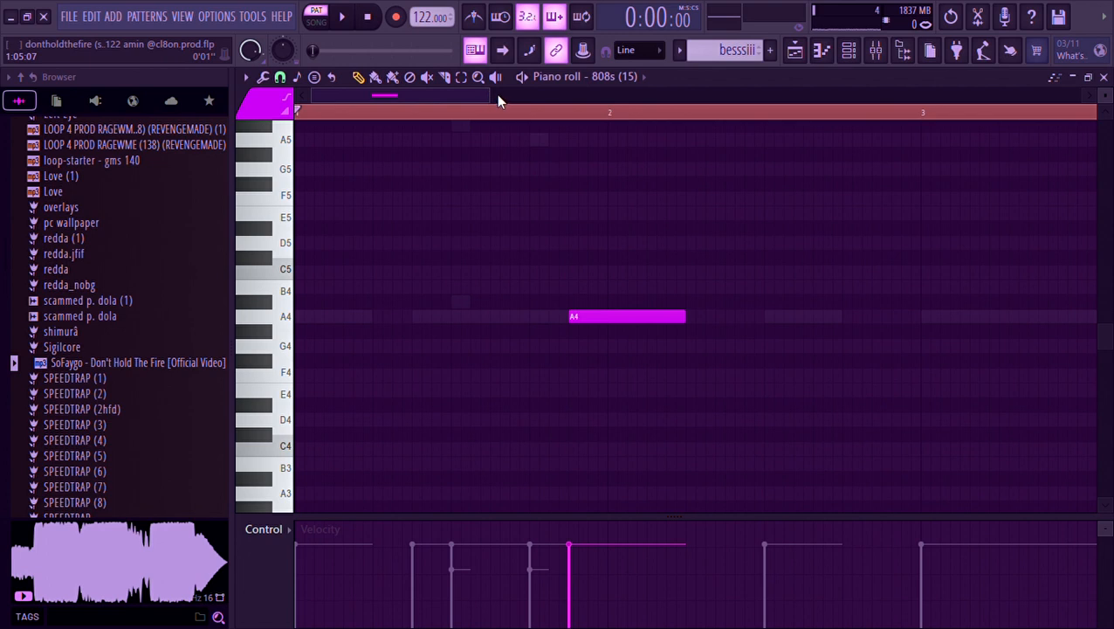
left_click_drag(491, 94, 988, 159)
left_click(903, 52)
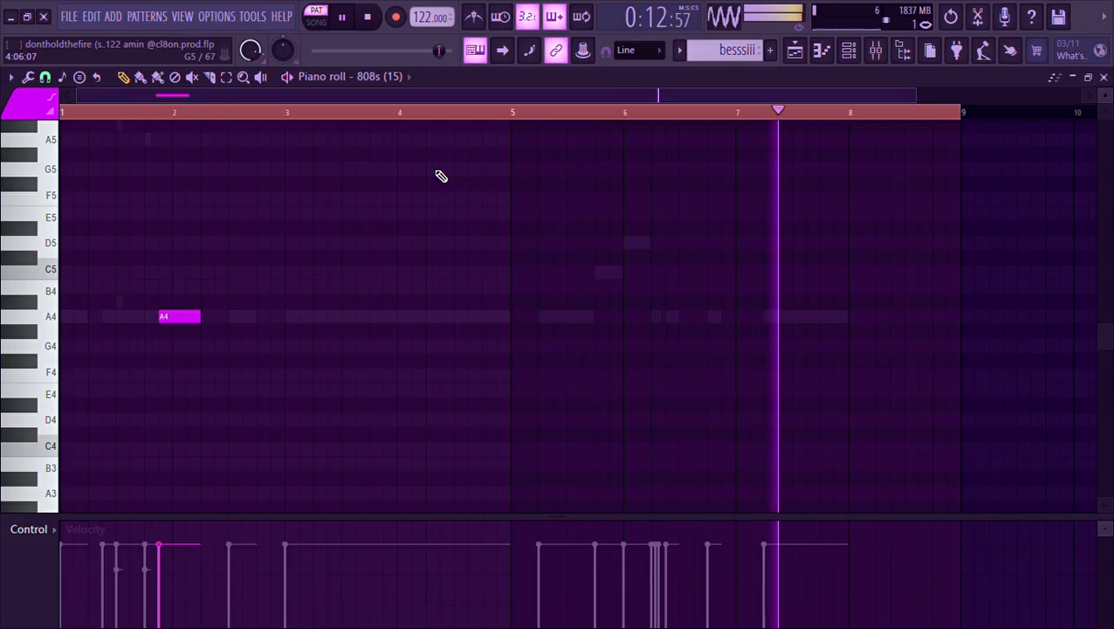
key("space")
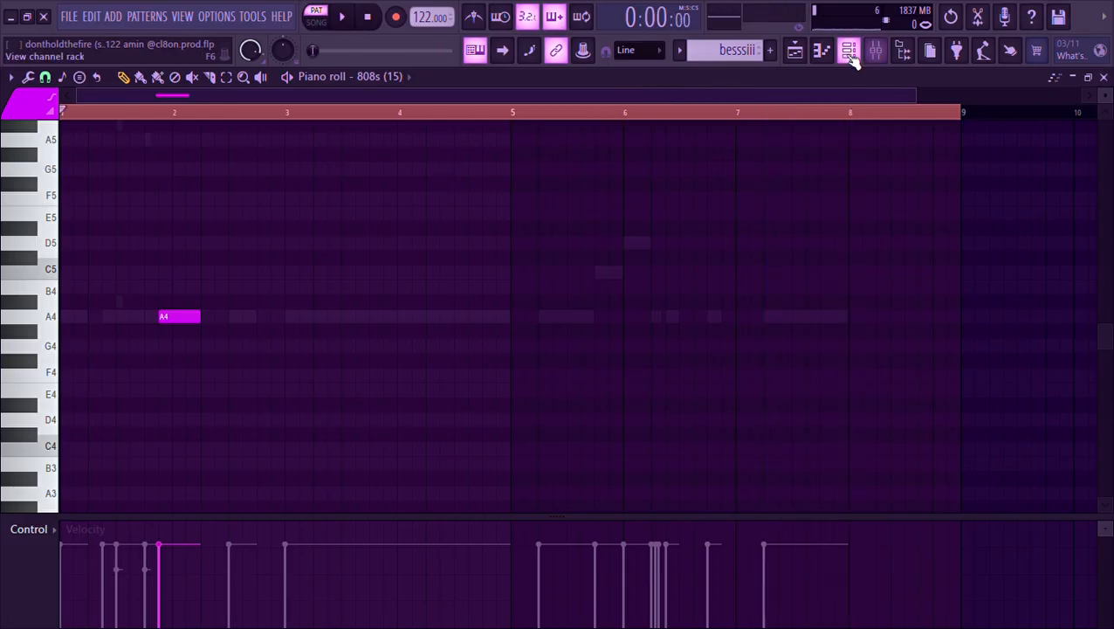
Solo the 808s (15) channel in the Channel rack and view its sample waveform settings.
left_click(850, 50)
double_click(261, 81)
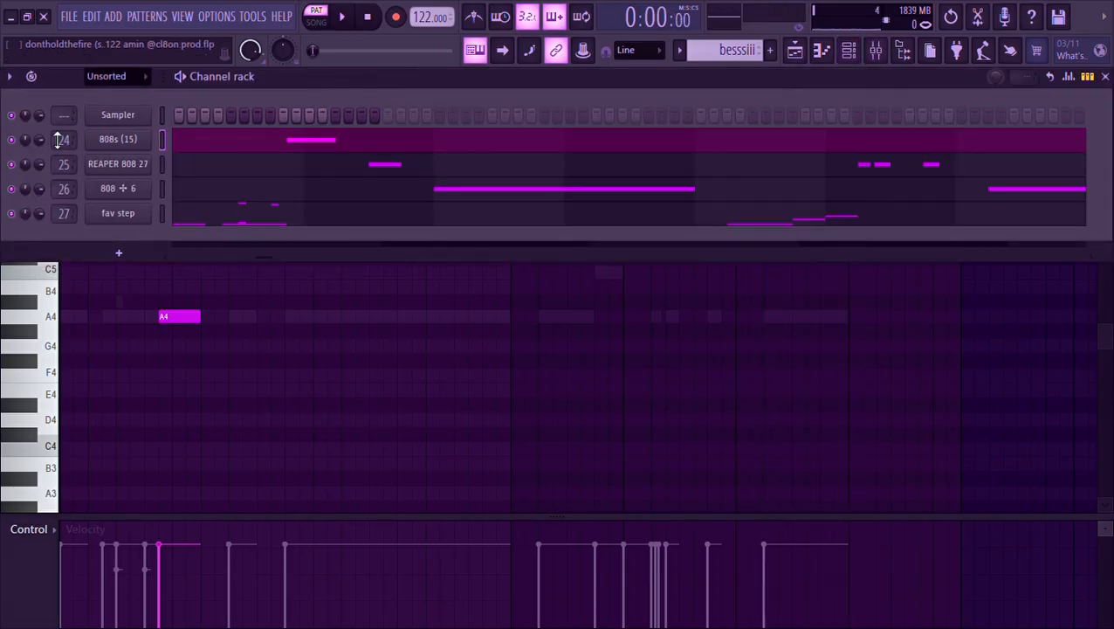
left_click(128, 141)
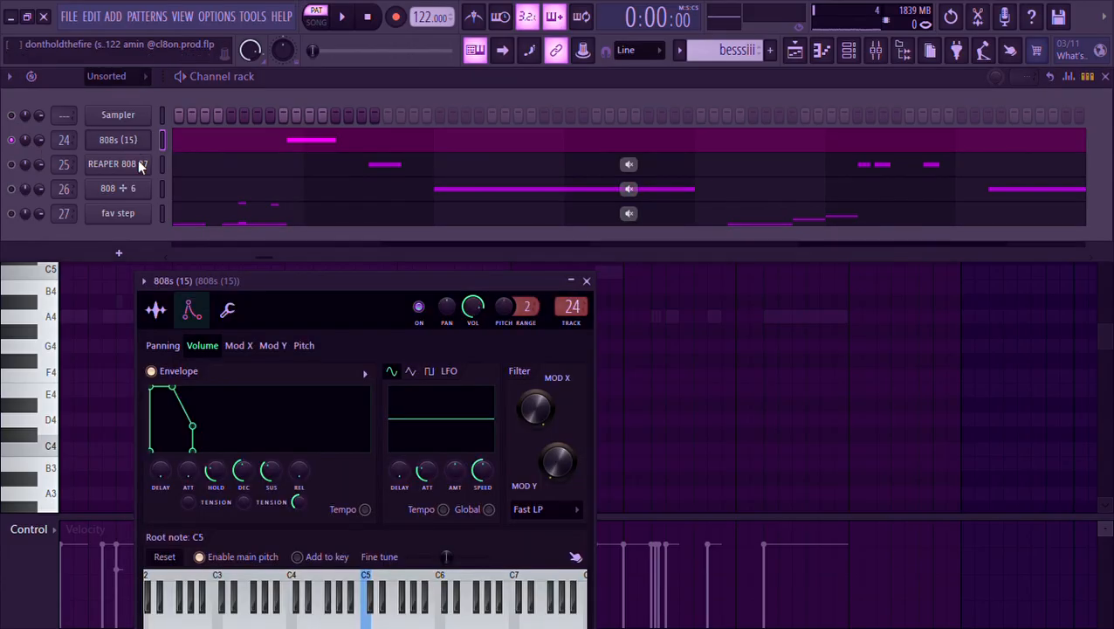
left_click(157, 309)
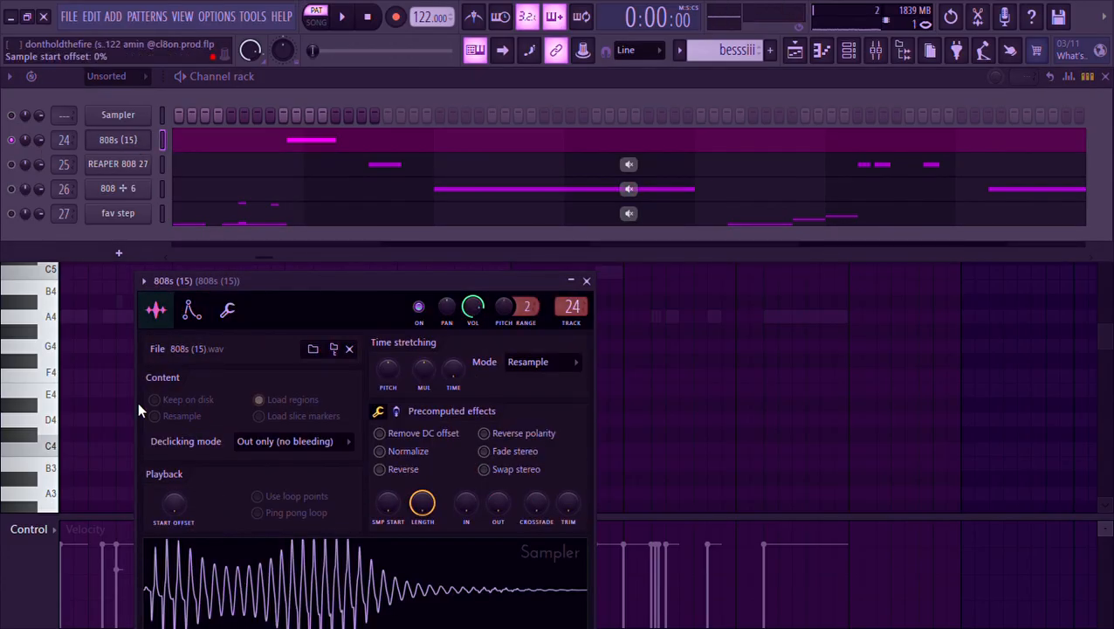
Play the soloed 808s (15) channel with its notes shown in the piano roll.
key("space")
left_click(380, 140)
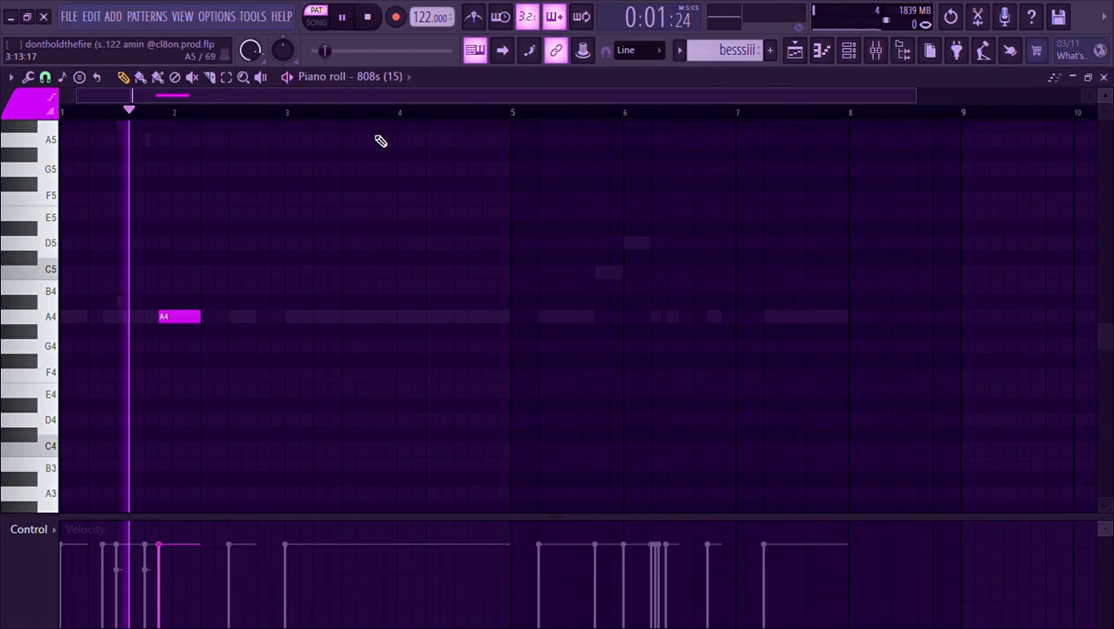
key("space")
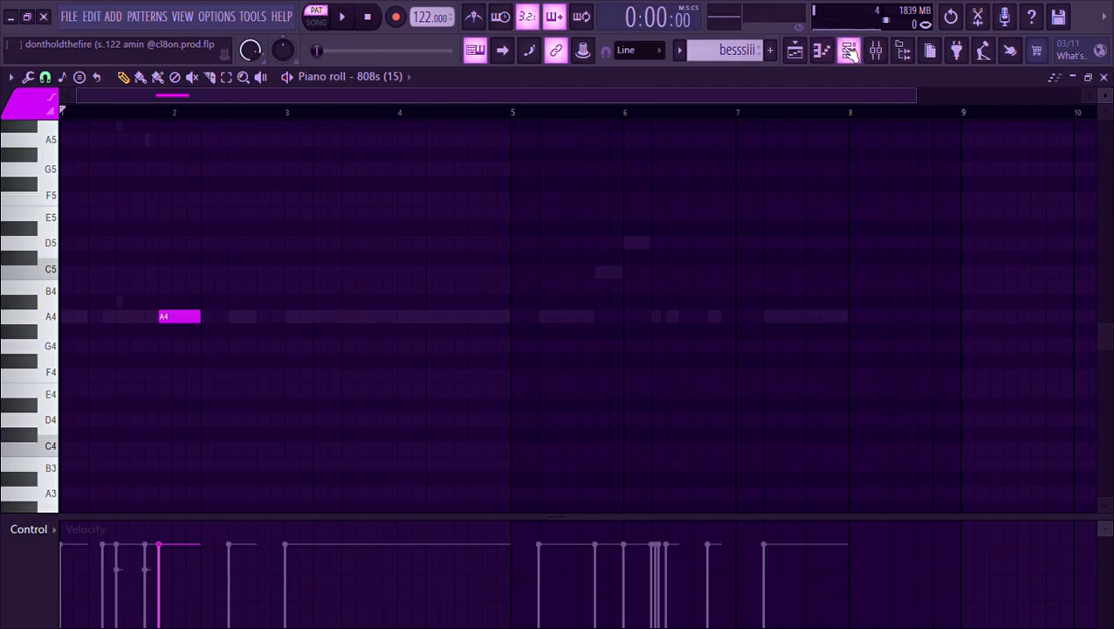
Unmute REAPER 808 27, open its notes in the piano roll and listen from bar 5.
left_click(848, 50)
left_click(195, 163)
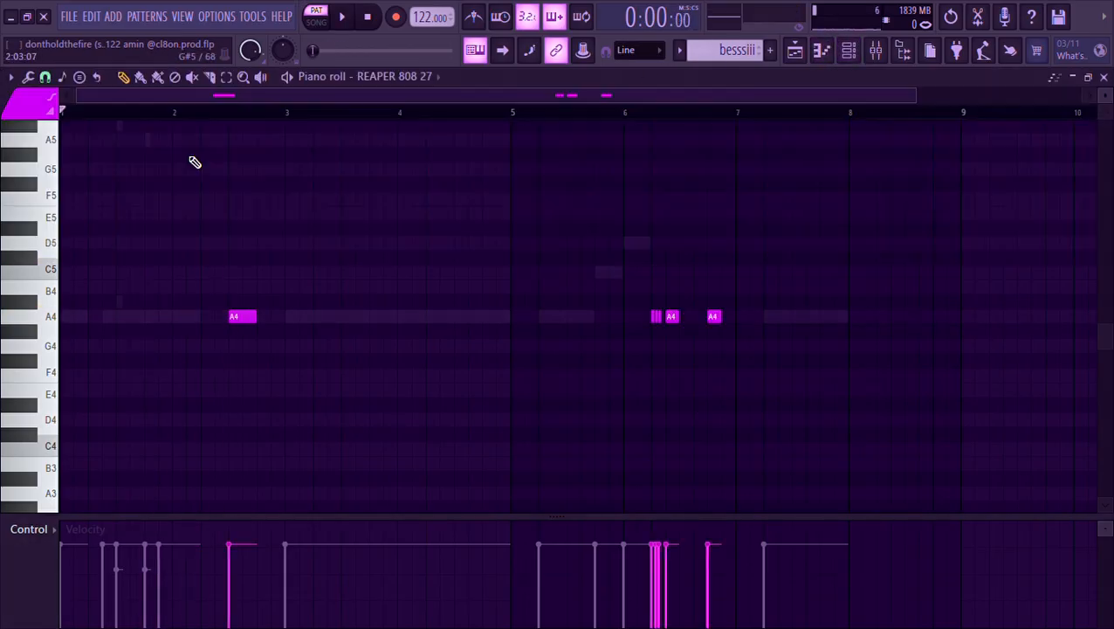
key("space")
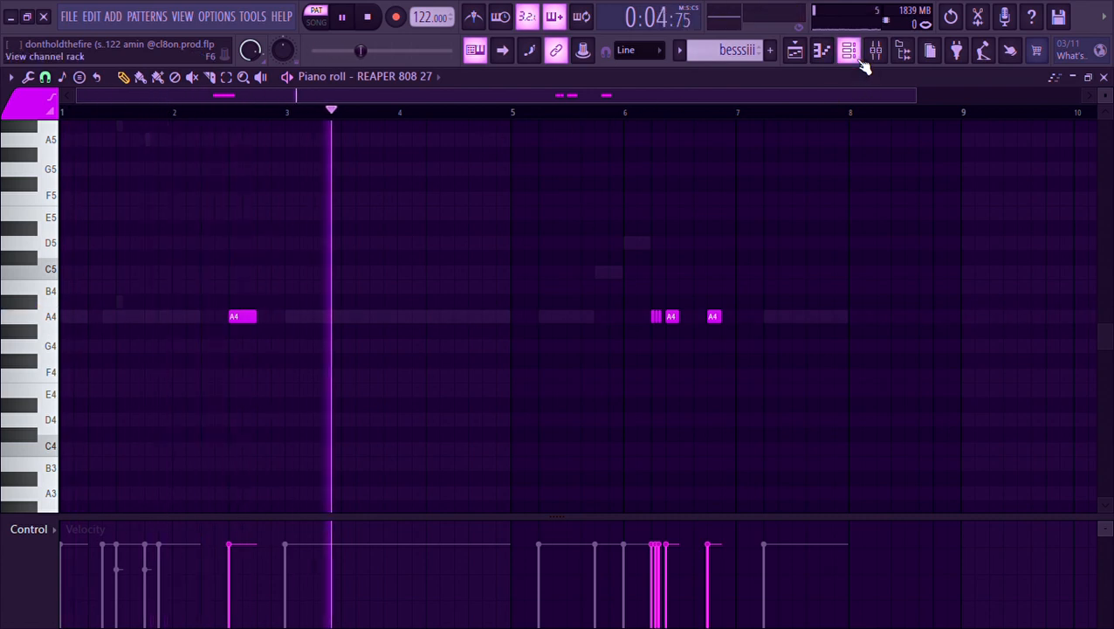
left_click(515, 117)
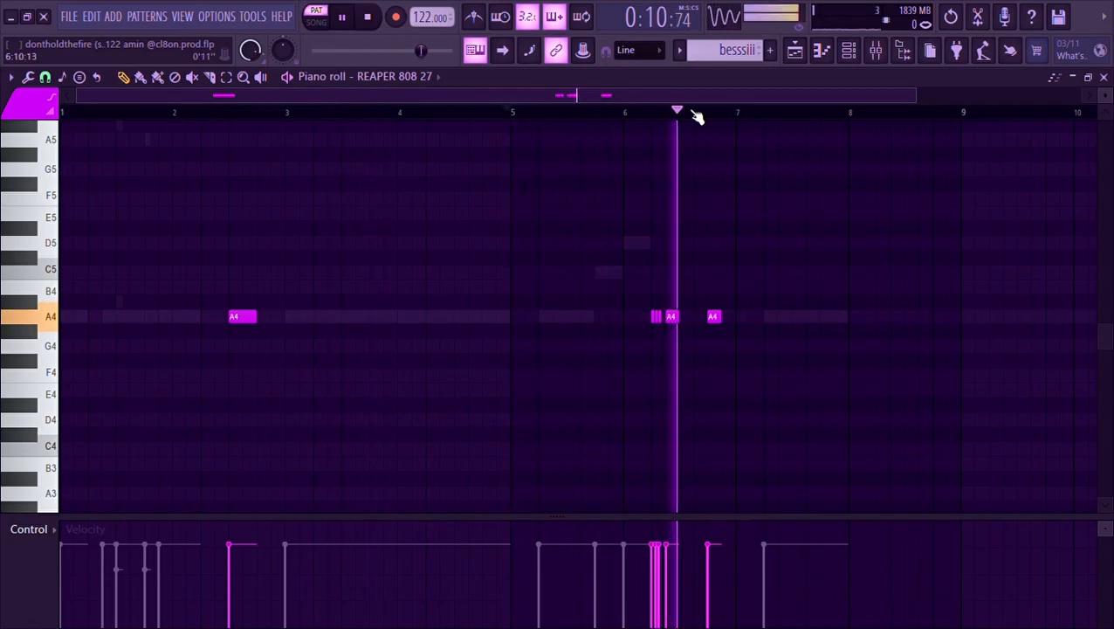
key("space")
Unmute 808 ✢ 6, open its notes in the piano roll and listen to it with the other 808s.
left_click(848, 50)
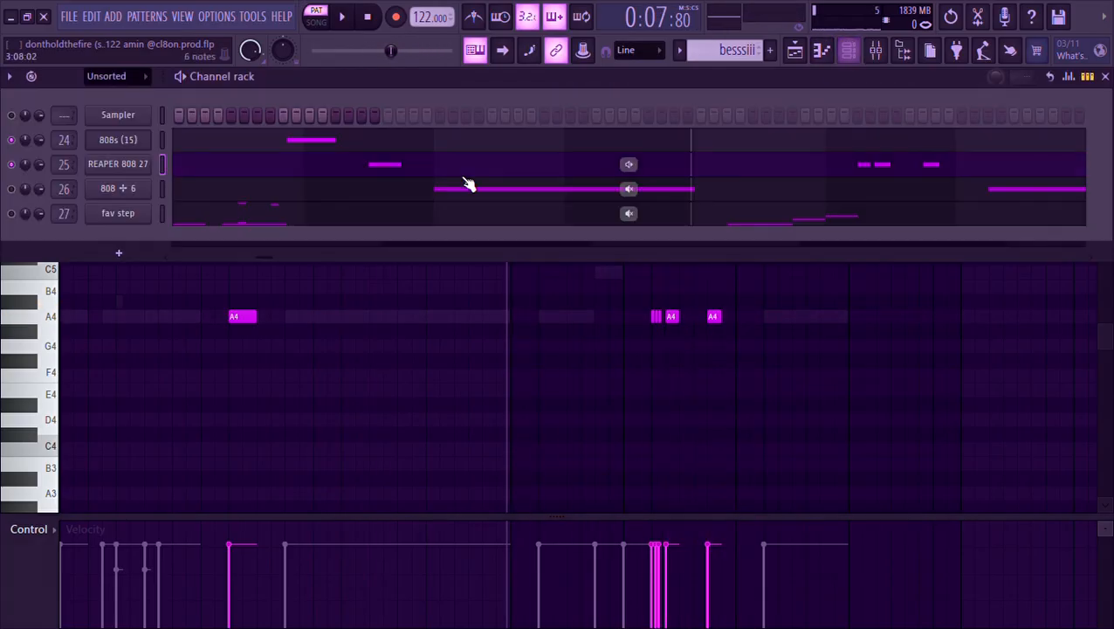
left_click(225, 184)
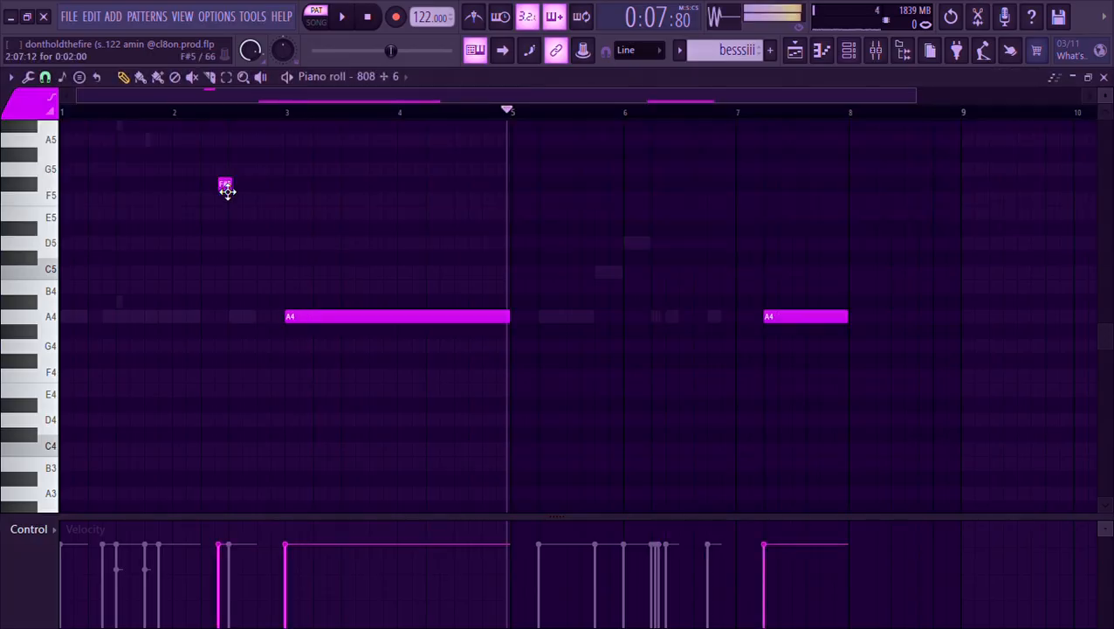
left_click(287, 112)
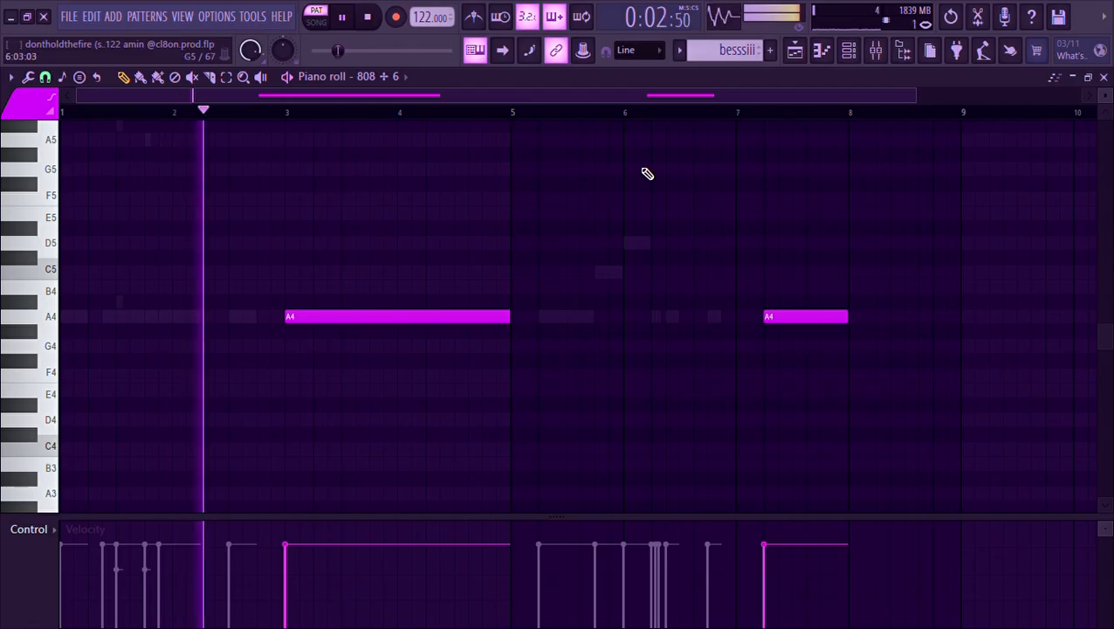
Unmute fav step, play the pattern with its notes in the piano roll and show their Pan values in the control lane.
left_click(847, 52)
key("space")
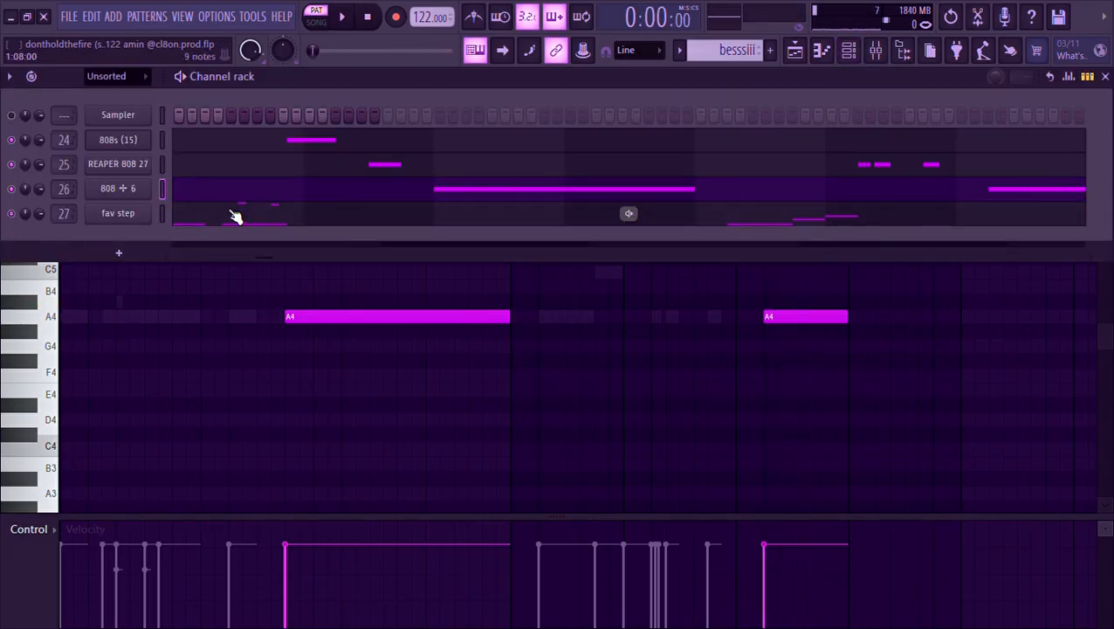
left_click(236, 216)
key("space")
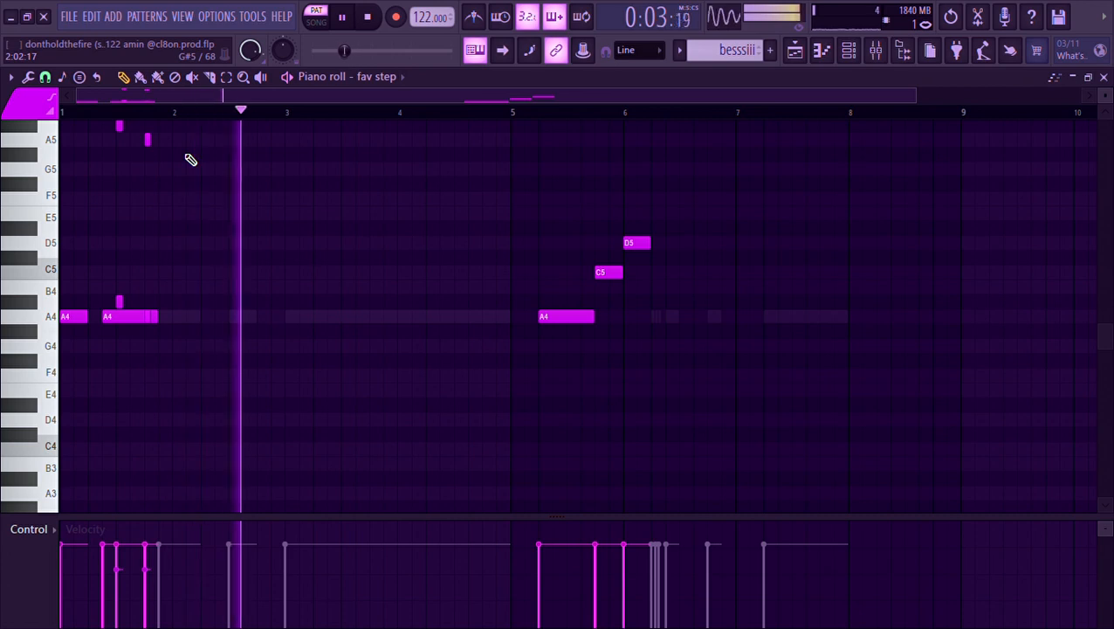
scroll(188, 164, "up", 3)
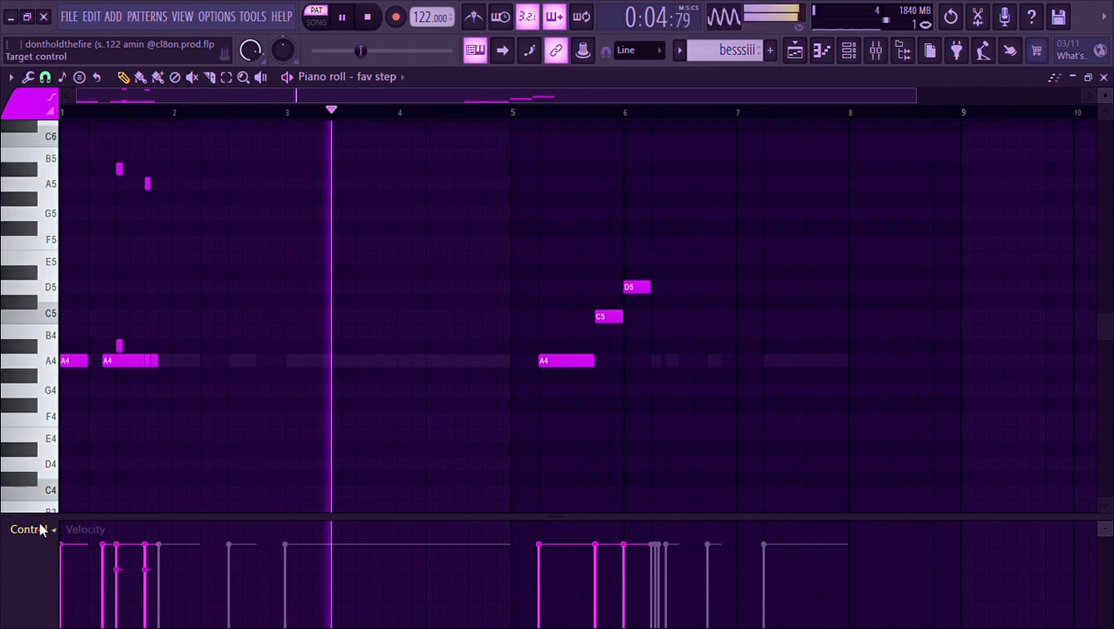
scroll(43, 528, "up", 1)
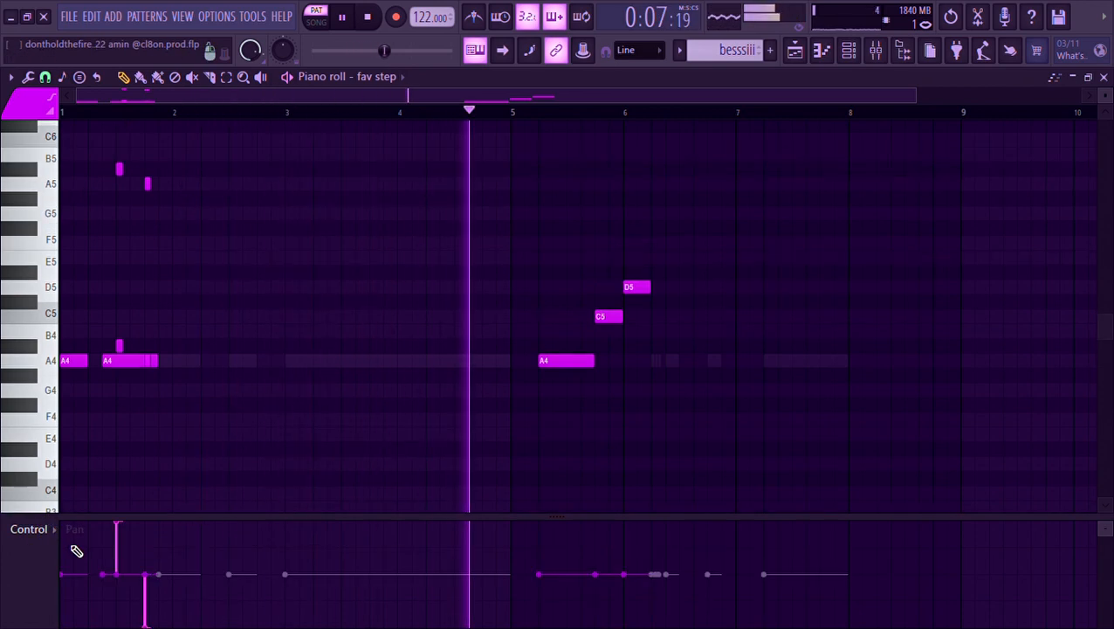
Show the fav step notes' Velocity values in the control lane and view the playing 808 channels in the mixer.
scroll(12, 531, "down", 1)
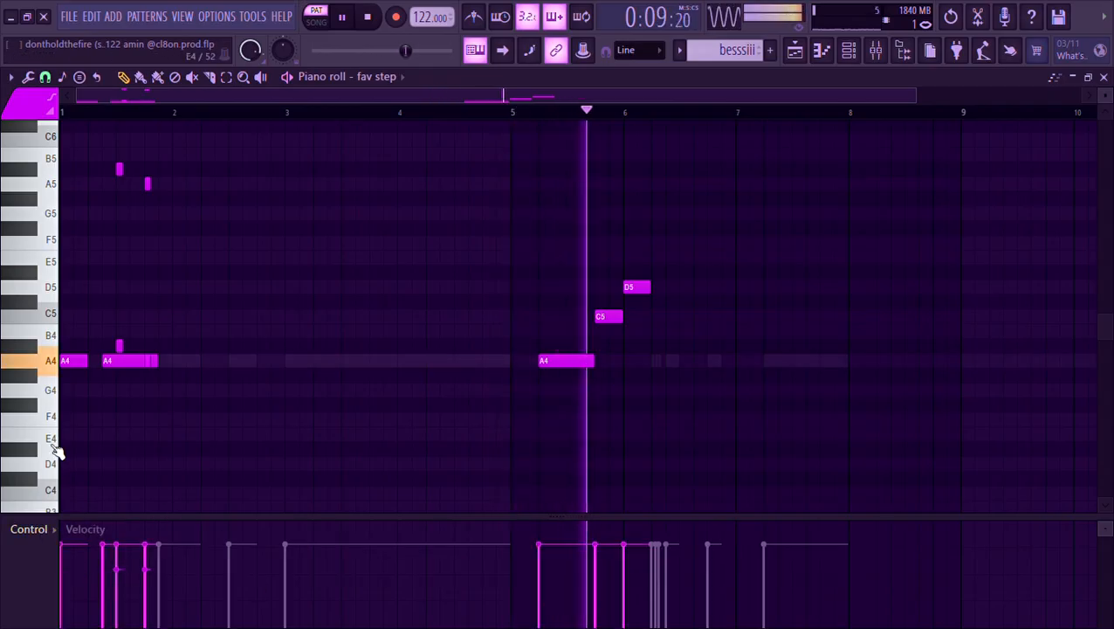
left_click(878, 50)
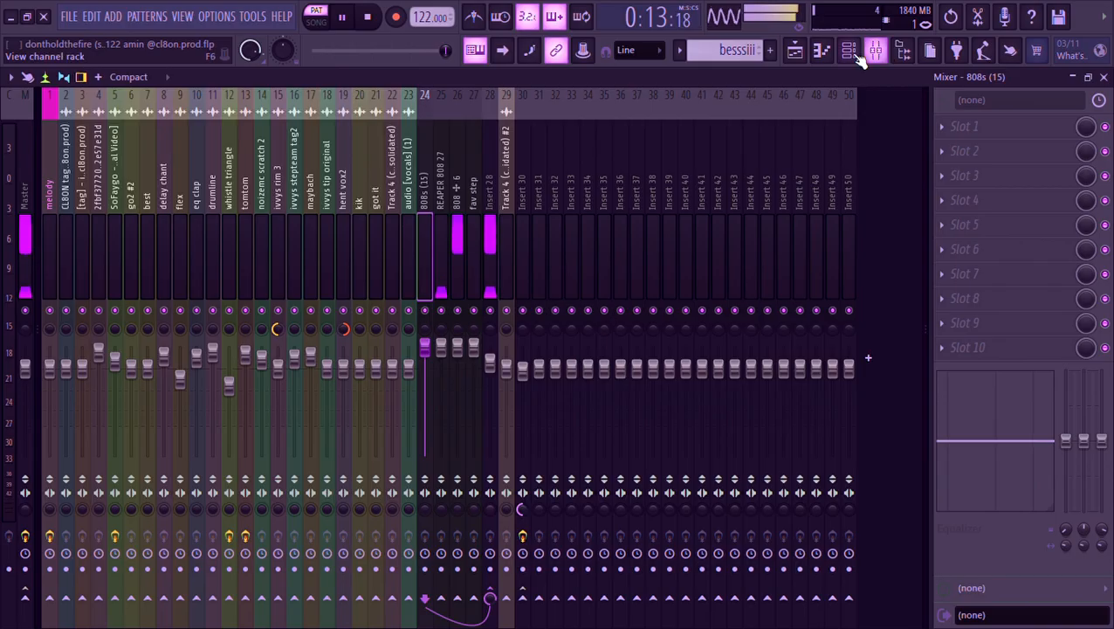
Return to the playlist and unmute all of its tracks.
left_click(794, 51)
scroll(251, 254, "up", 2)
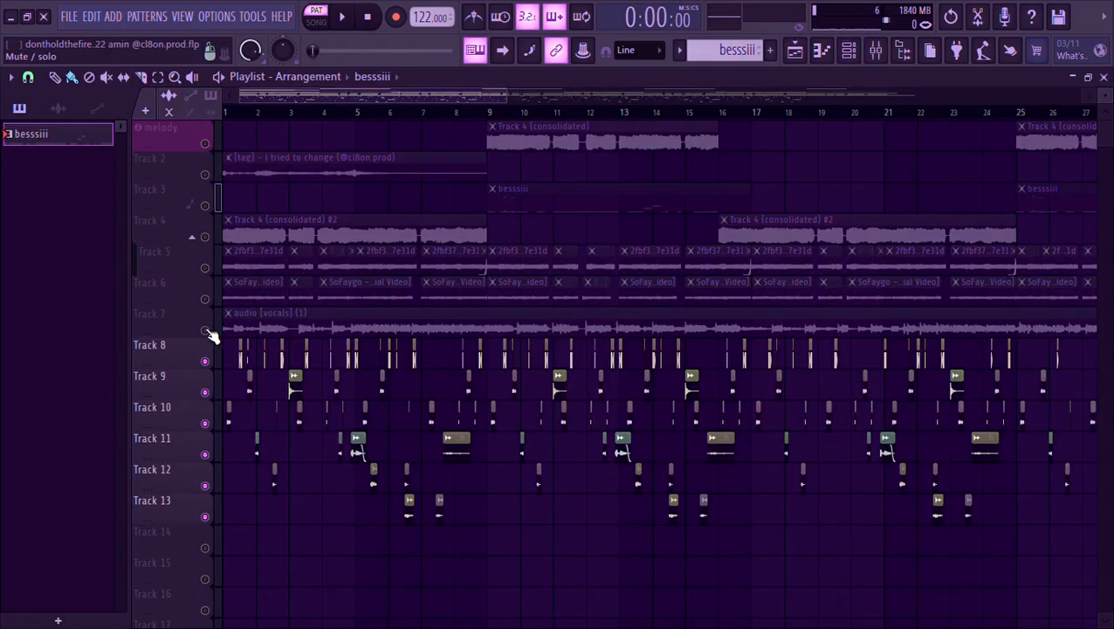
right_click(205, 332)
right_click(206, 332)
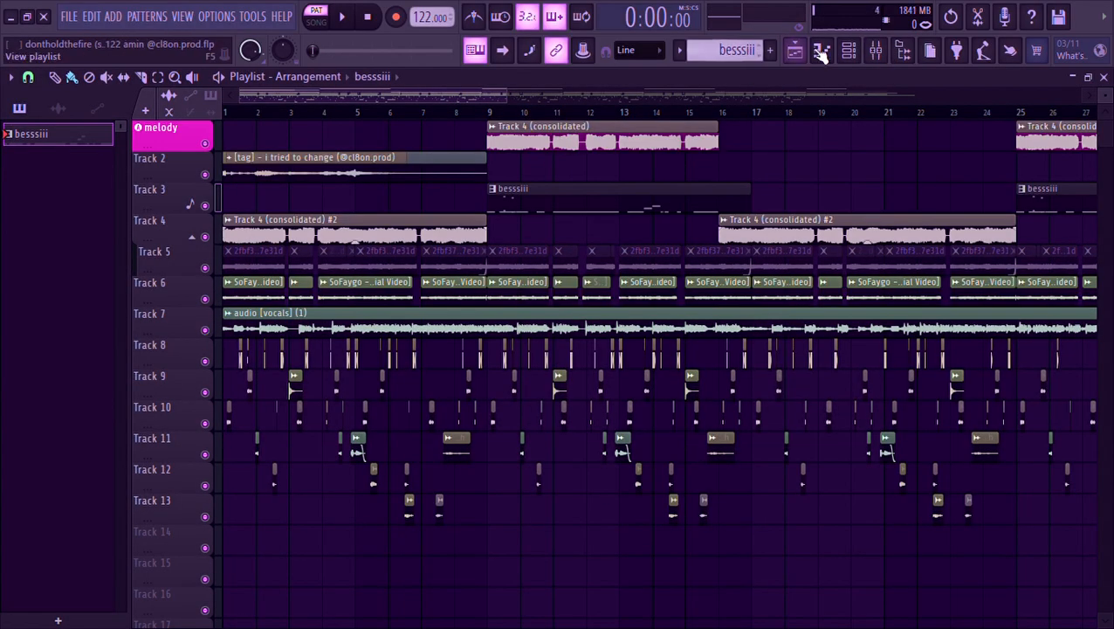
Unmute all channels in the channel rack, including Sampler, and return to the playlist.
left_click(848, 50)
right_click(11, 115)
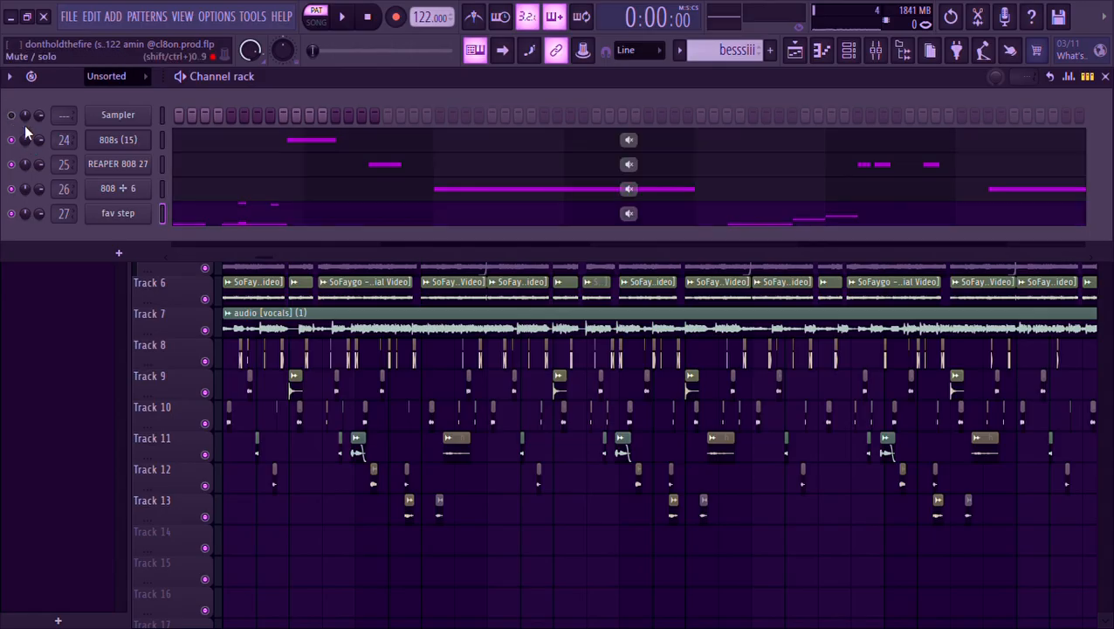
right_click(11, 116)
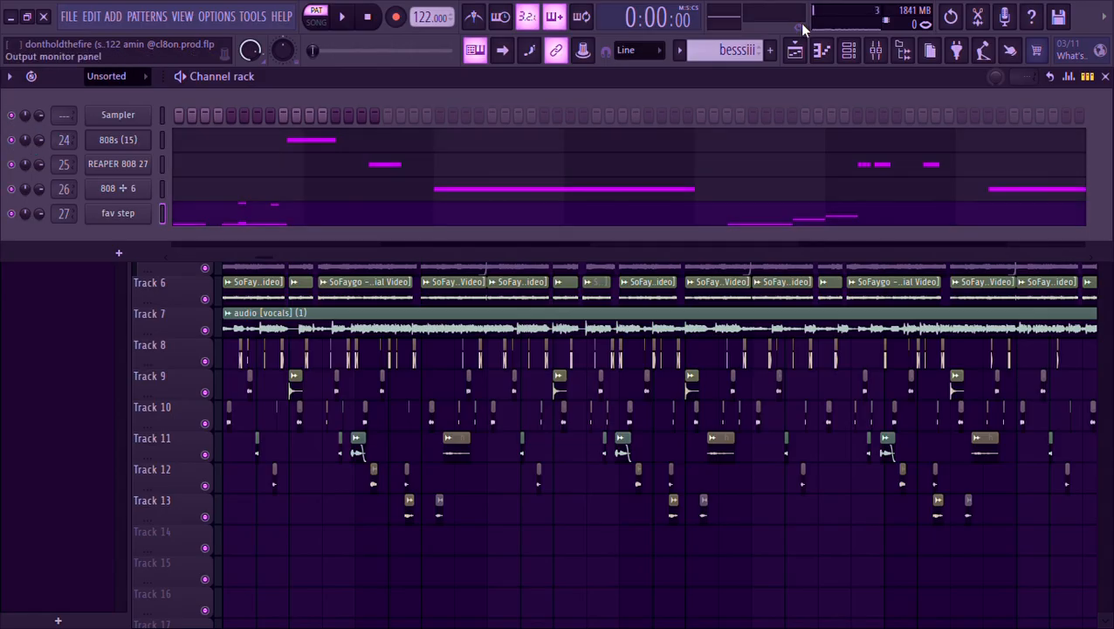
left_click(795, 50)
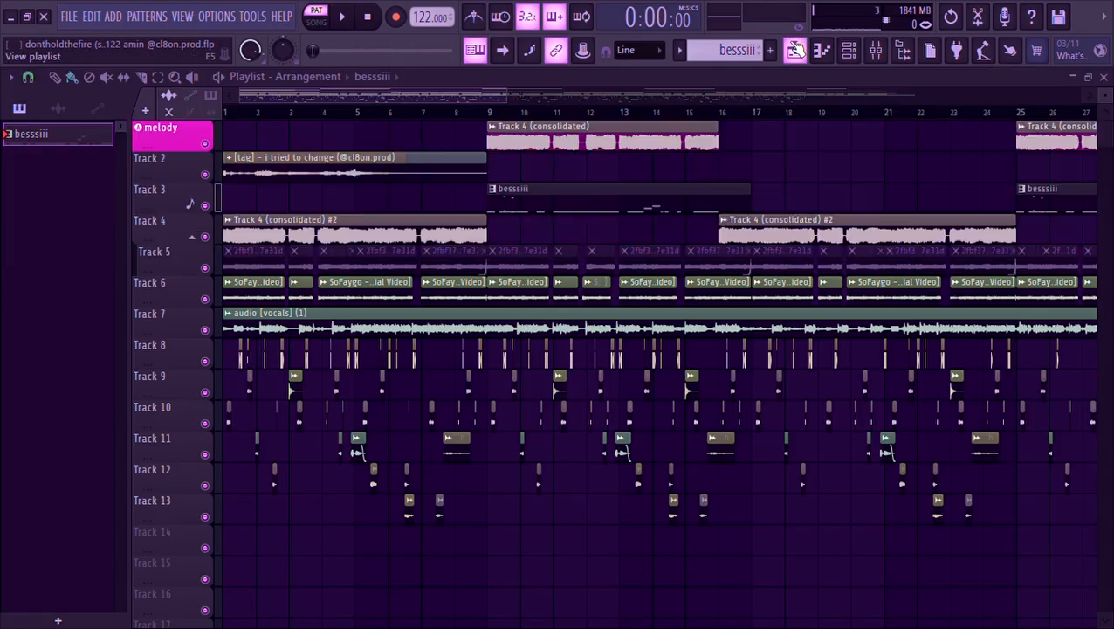
Mute Tracks 4, 6 and 7 and listen to the melody, percussion and 808s together in the playlist.
left_click(205, 237)
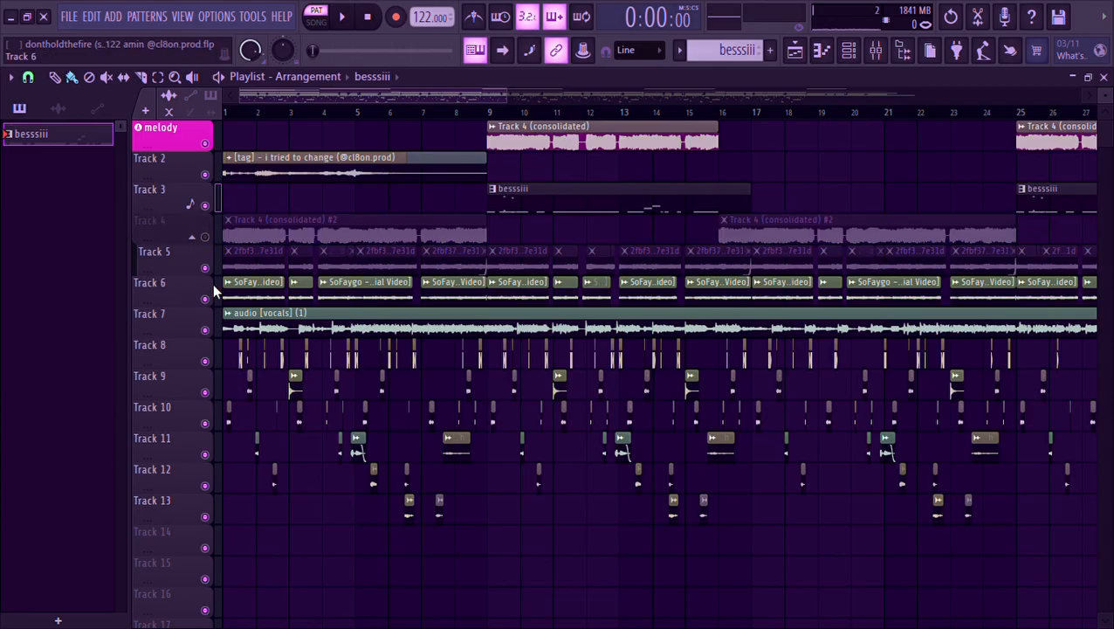
left_click(205, 299)
left_click(205, 330)
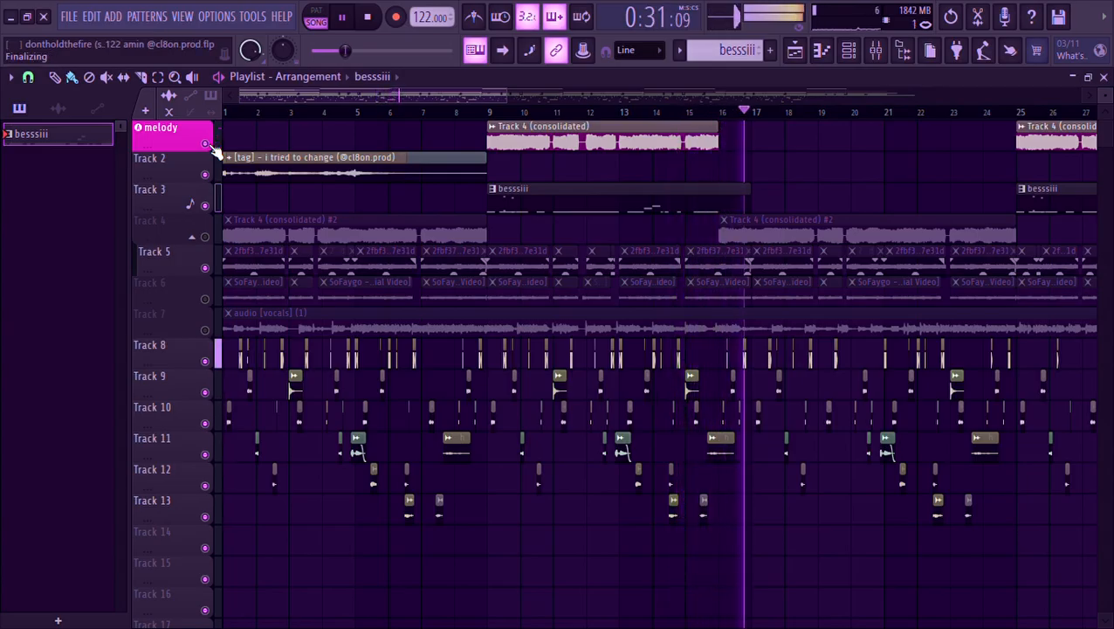
key("space")
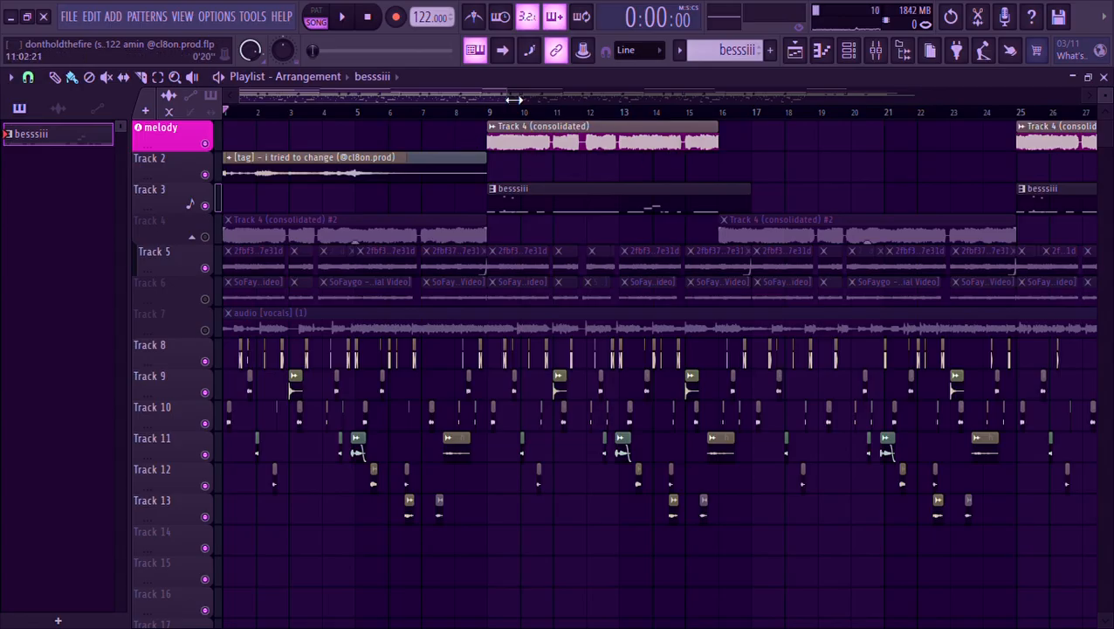
Unmute all playlist tracks again and leave the Track 4 group expanded.
left_click_drag(514, 100, 690, 99)
left_click(201, 237)
left_click(201, 237)
left_click(201, 237)
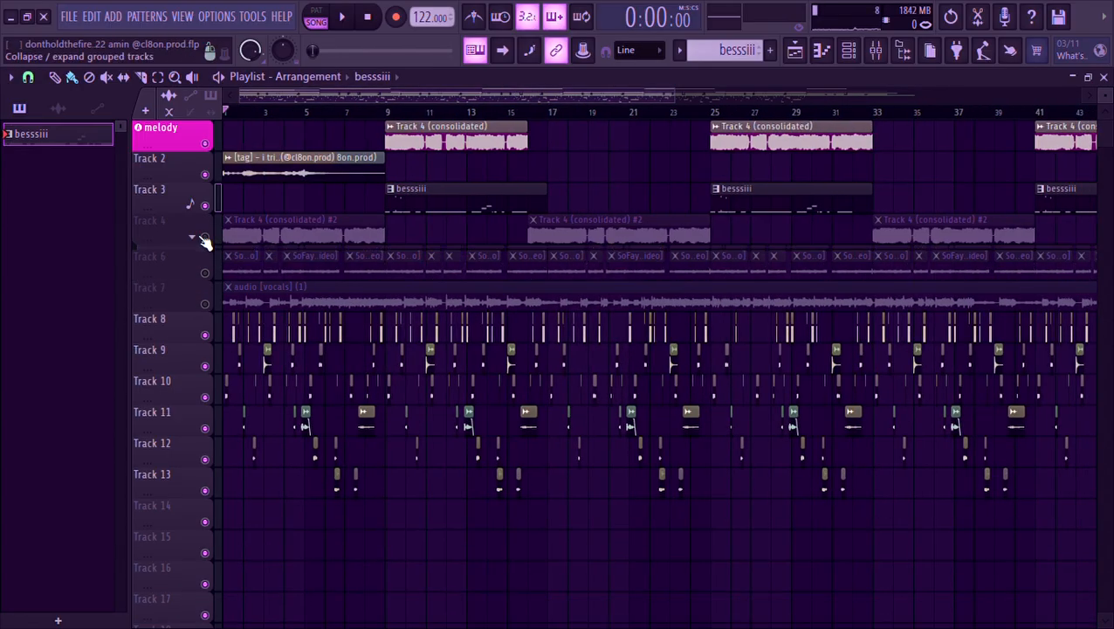
right_click(206, 238)
right_click(206, 238)
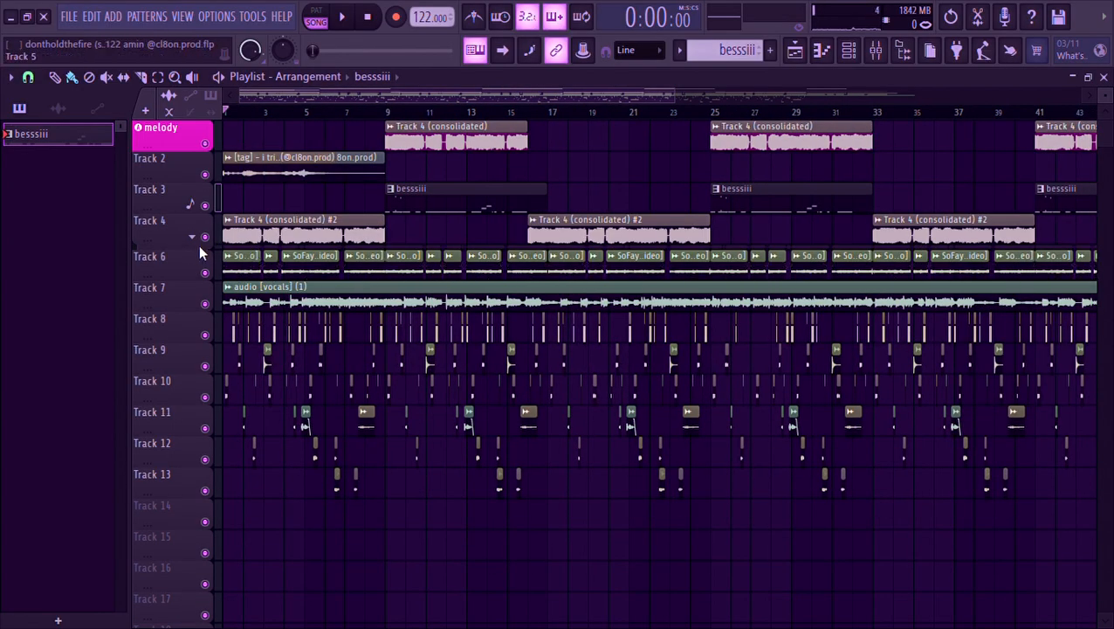
left_click(193, 238)
Shrink the playlist to a smaller window and close the channel rack, mixer, piano roll and sampler windows to uncover MiniMeters.
left_click(818, 59)
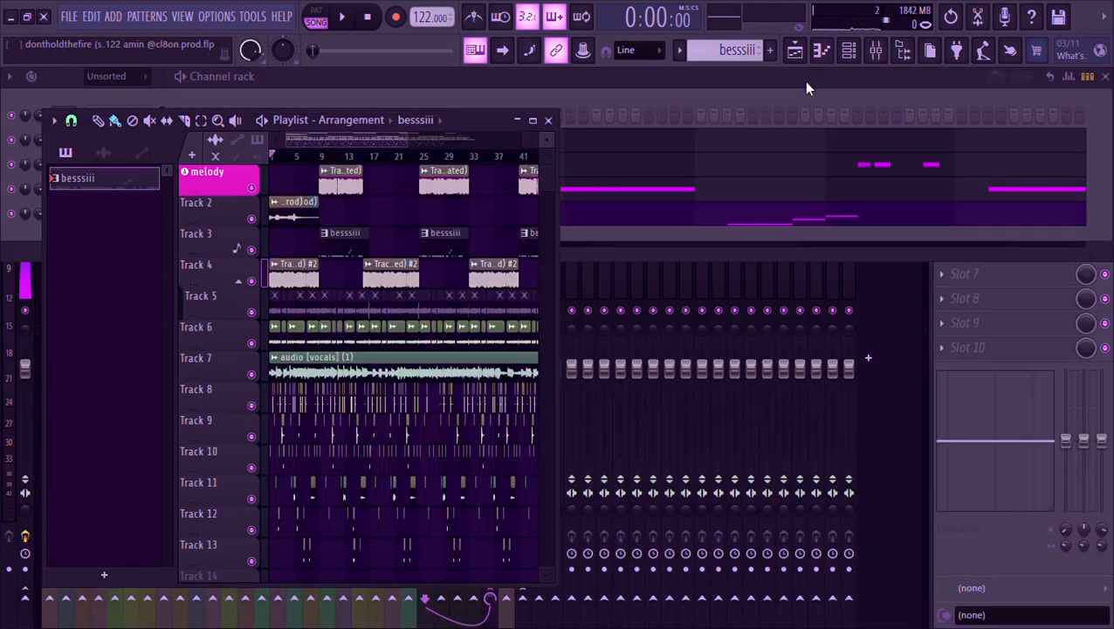
left_click(1105, 77)
left_click(1104, 76)
left_click(1104, 77)
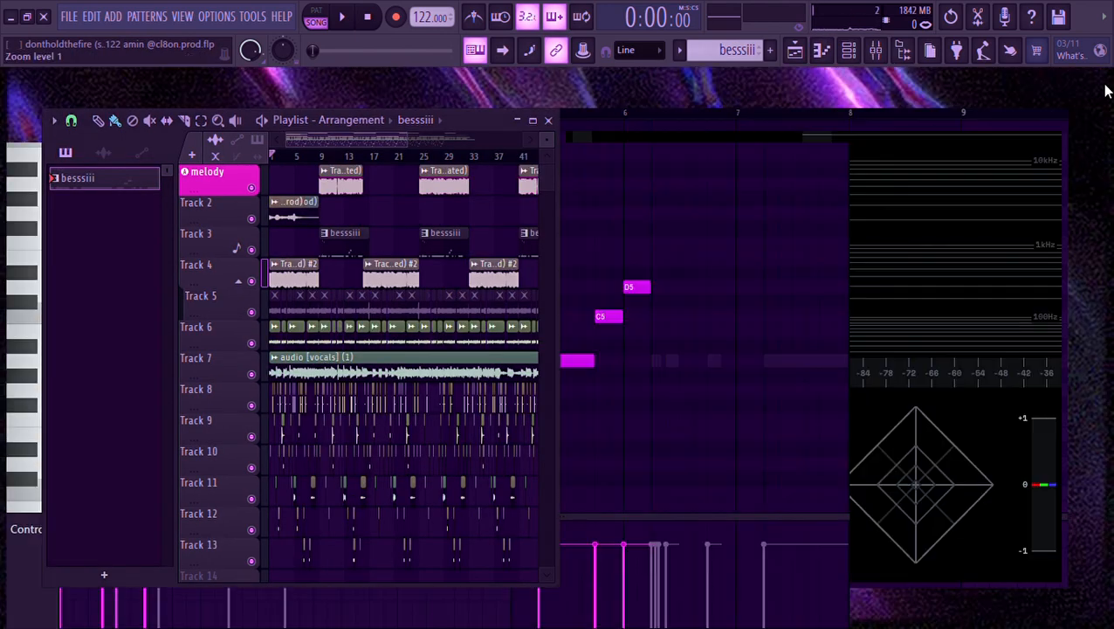
left_click(839, 153)
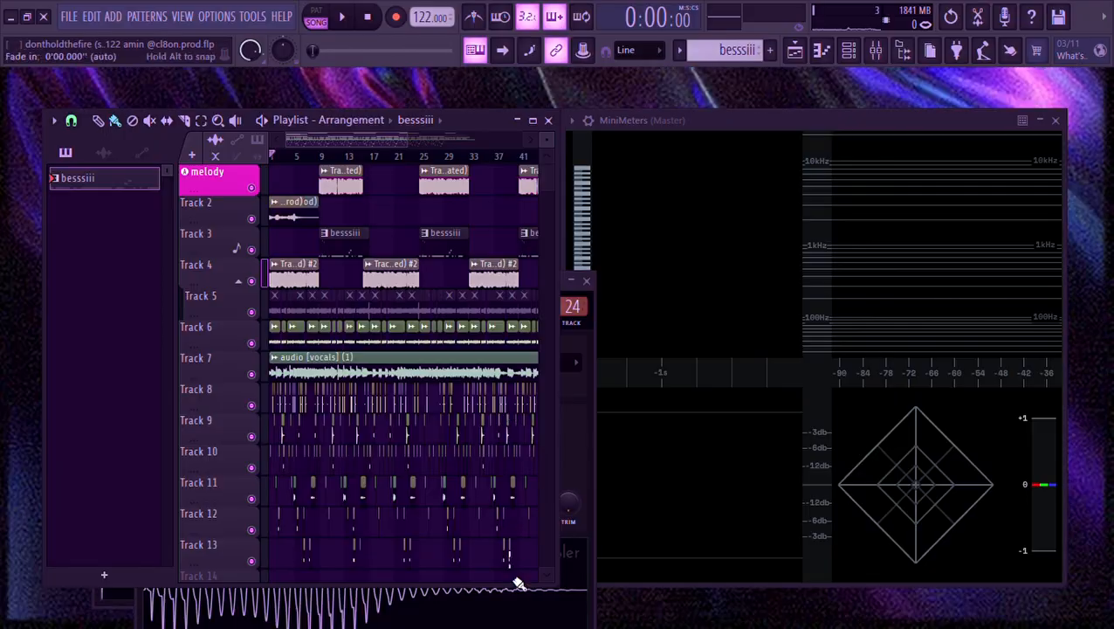
left_click(586, 280)
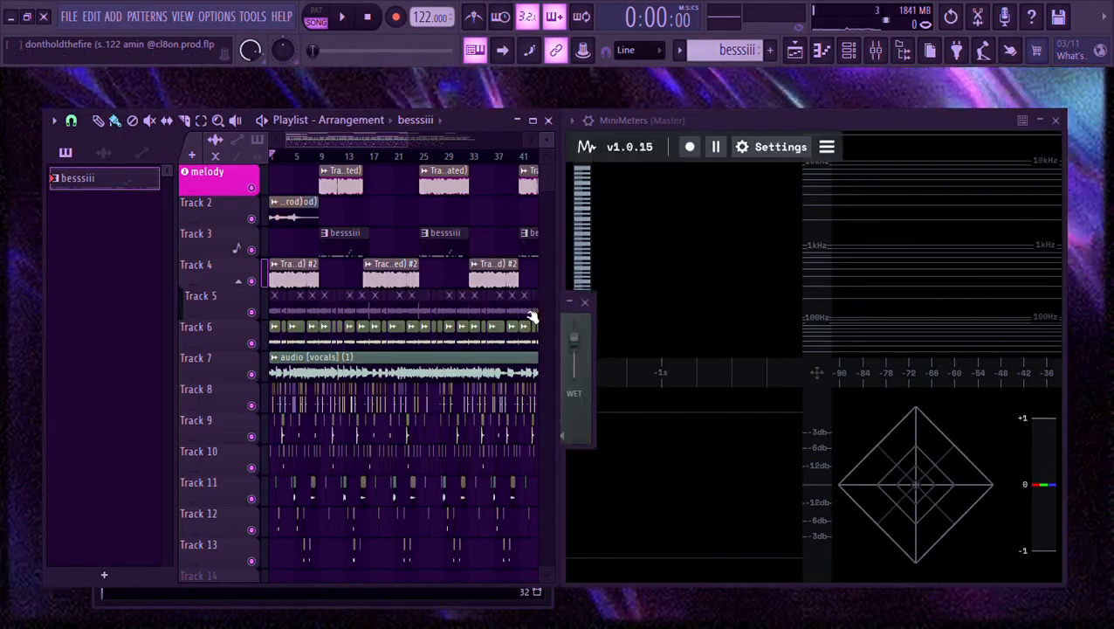
Focus the playlist on the opening bars, enable auto scrolling and play the full song alongside MiniMeters.
scroll(402, 154, "down", 5)
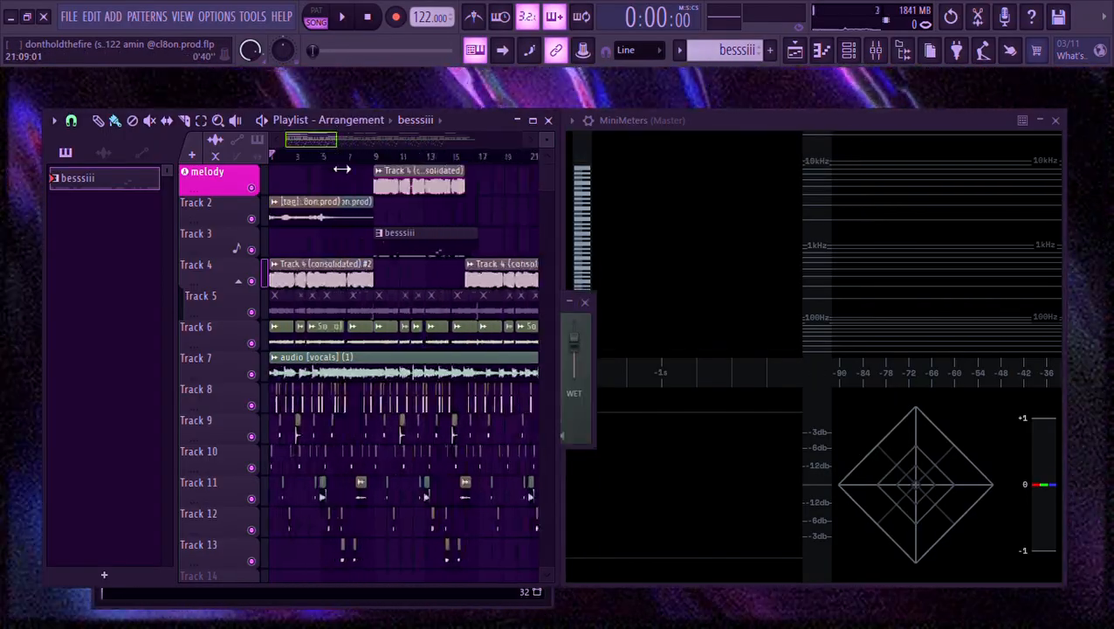
scroll(288, 188, "up", 5)
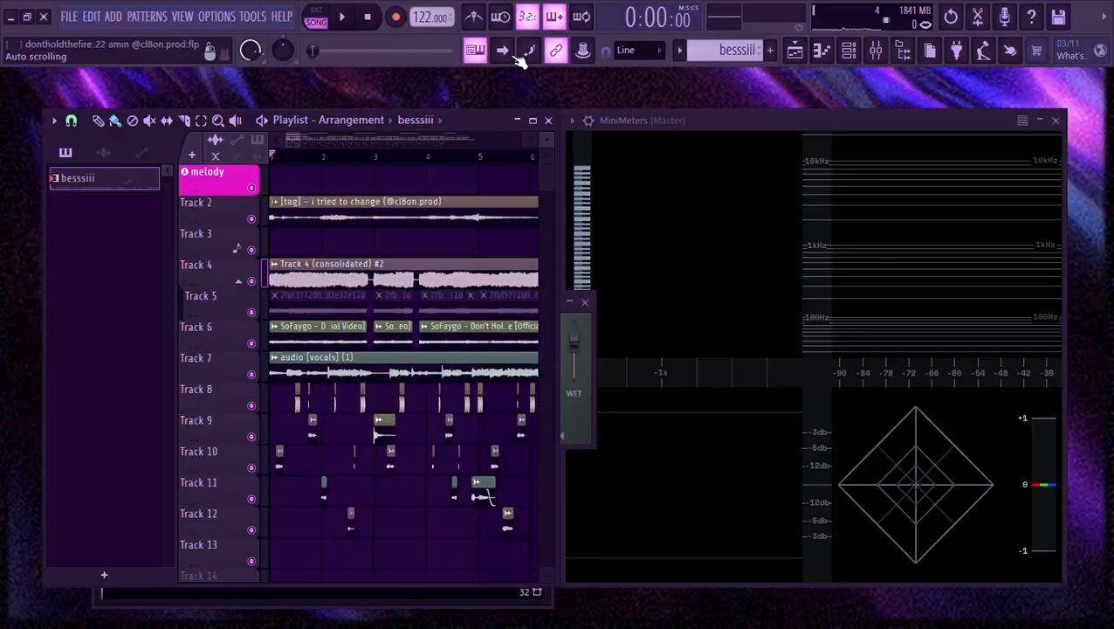
key("space")
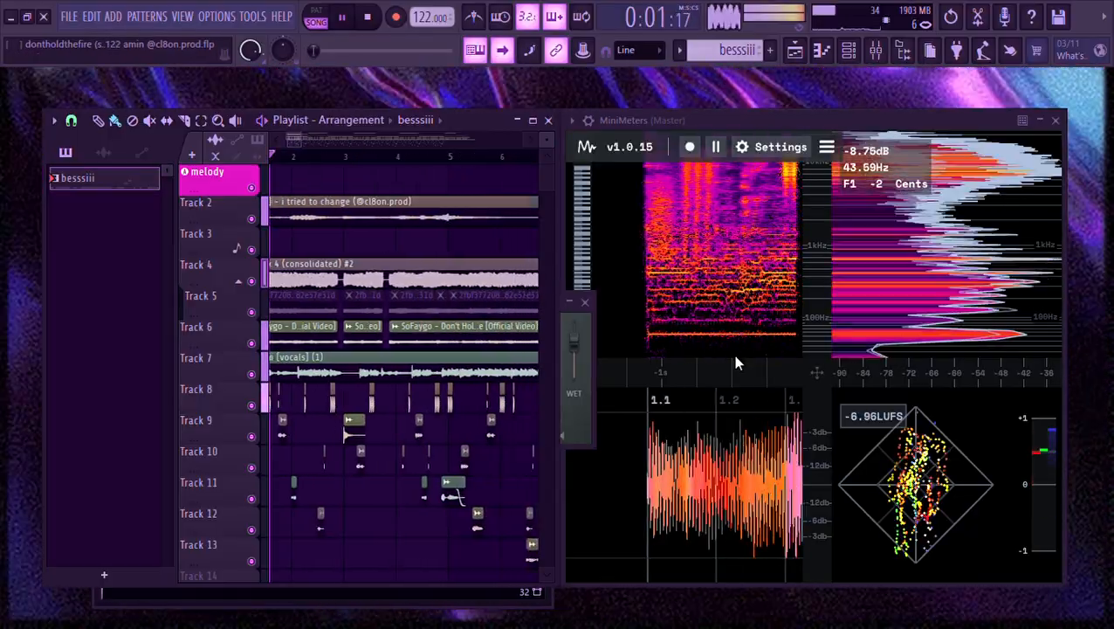